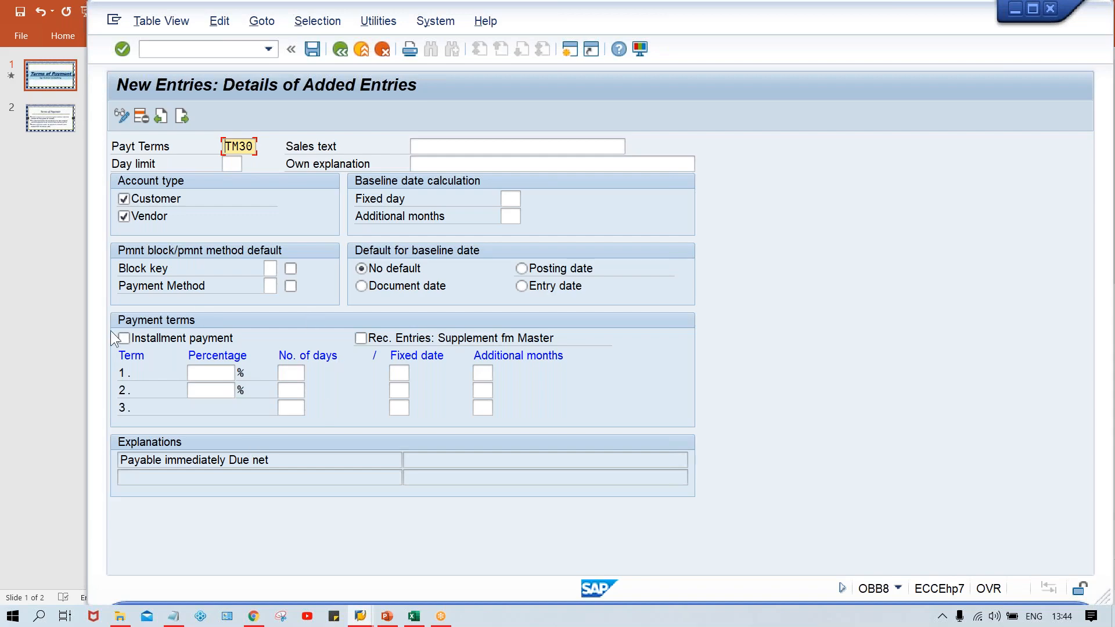
Step: Set the number of days for term 1 of payment terms TM30 to 30
{"action": "left_click", "coordinate": [292, 373]}
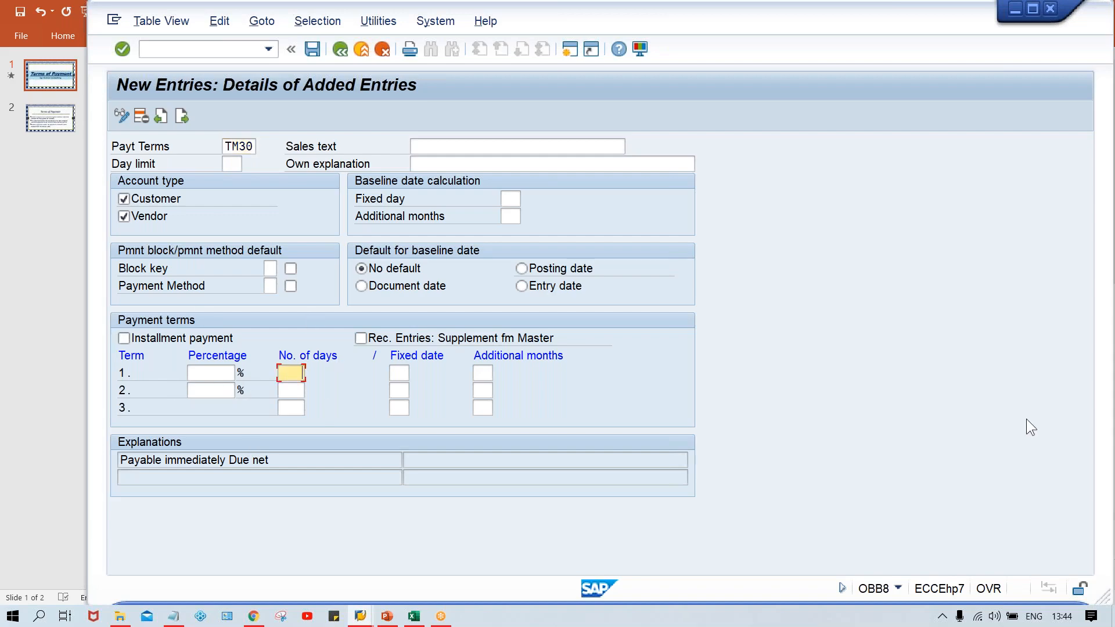
{"action": "type", "text": "30"}
{"action": "key", "text": "Return"}
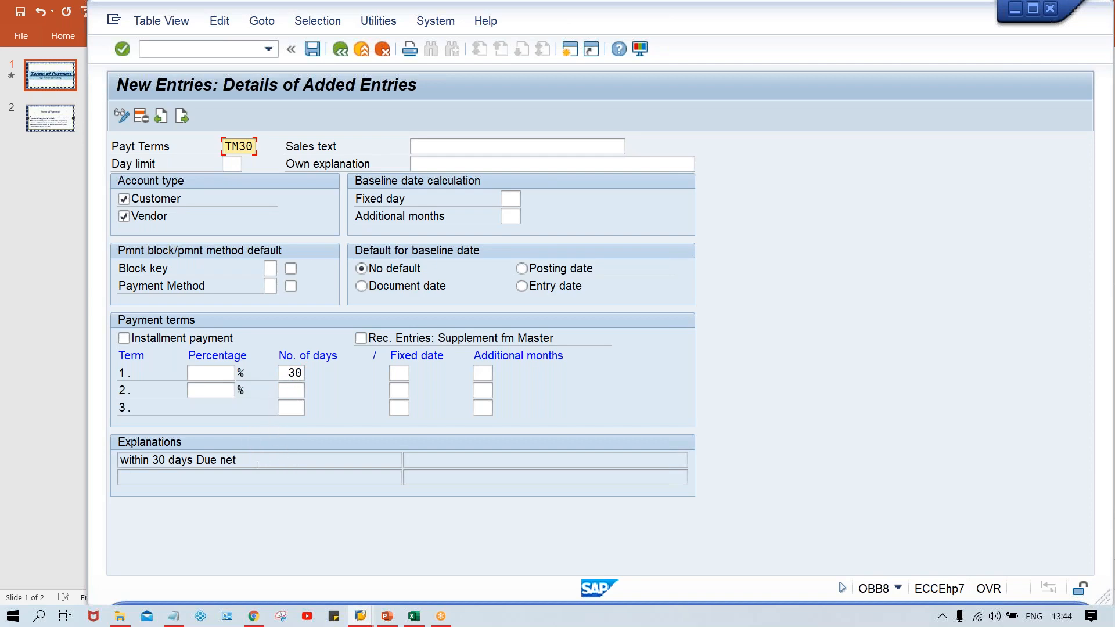
Step: Copy the explanation "within 30 days Due net" into both the Sales text and Own explanation of TM30
{"action": "left_click_drag", "start_coordinate": [252, 464], "coordinate": [112, 442]}
{"action": "key", "text": "ctrl+c"}
{"action": "left_click", "coordinate": [113, 442]}
{"action": "left_click", "coordinate": [444, 148]}
{"action": "key", "text": "ctrl+v"}
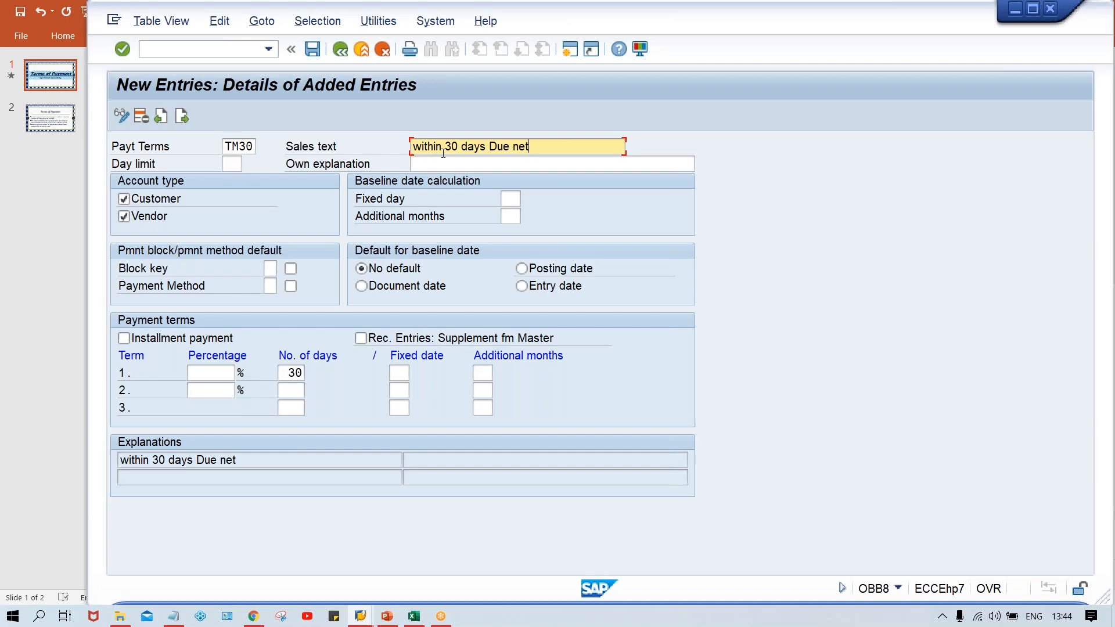
{"action": "left_click", "coordinate": [428, 164]}
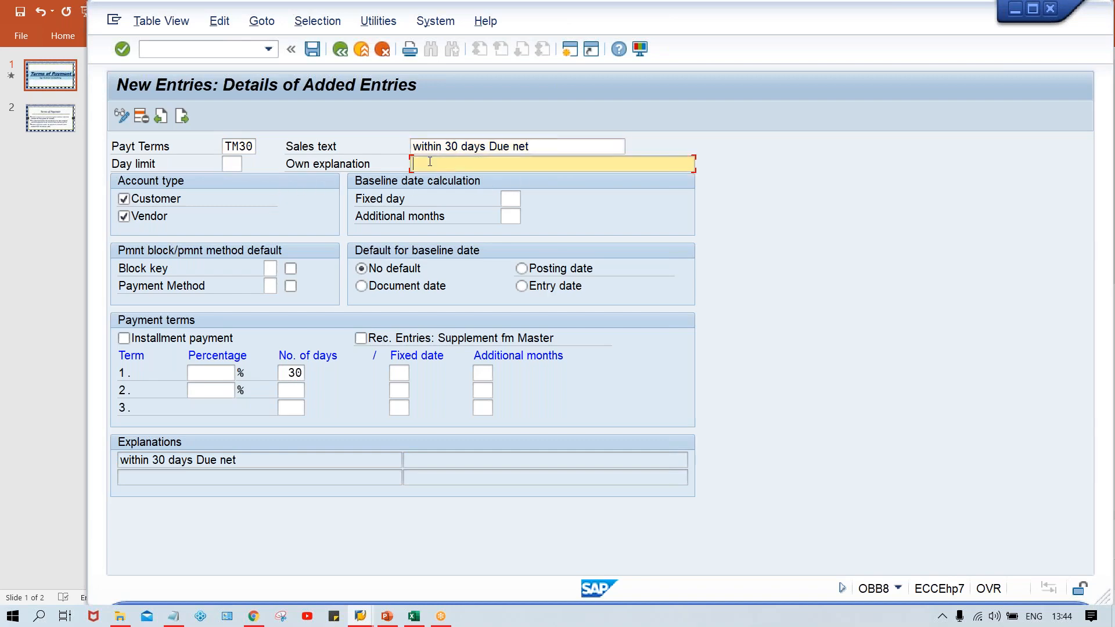
{"action": "key", "text": "ctrl+v"}
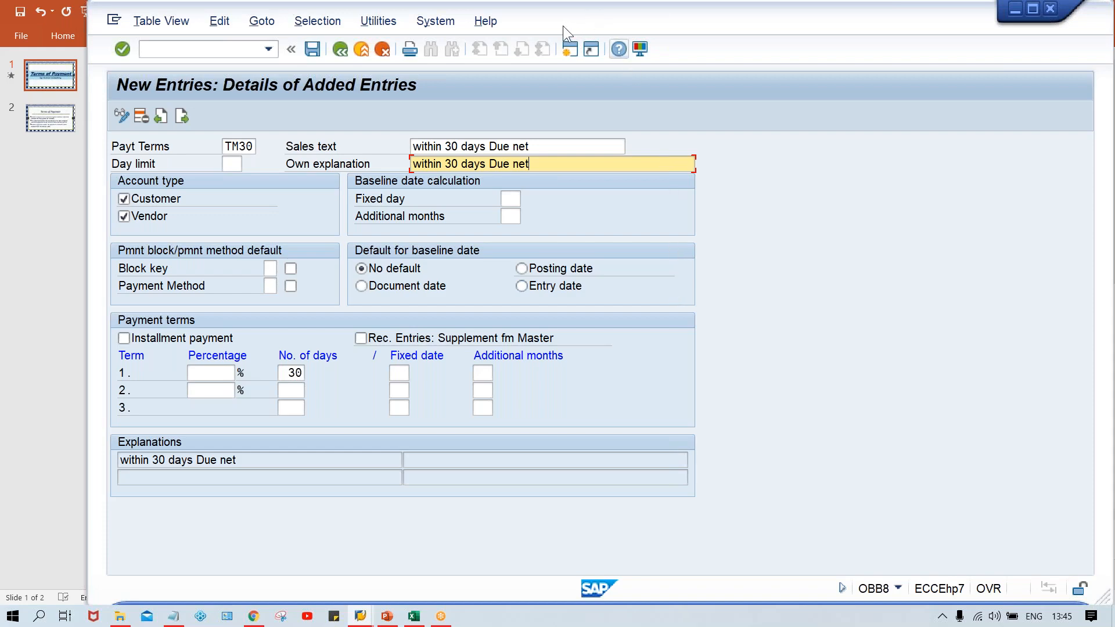
{"action": "left_click", "coordinate": [659, 11]}
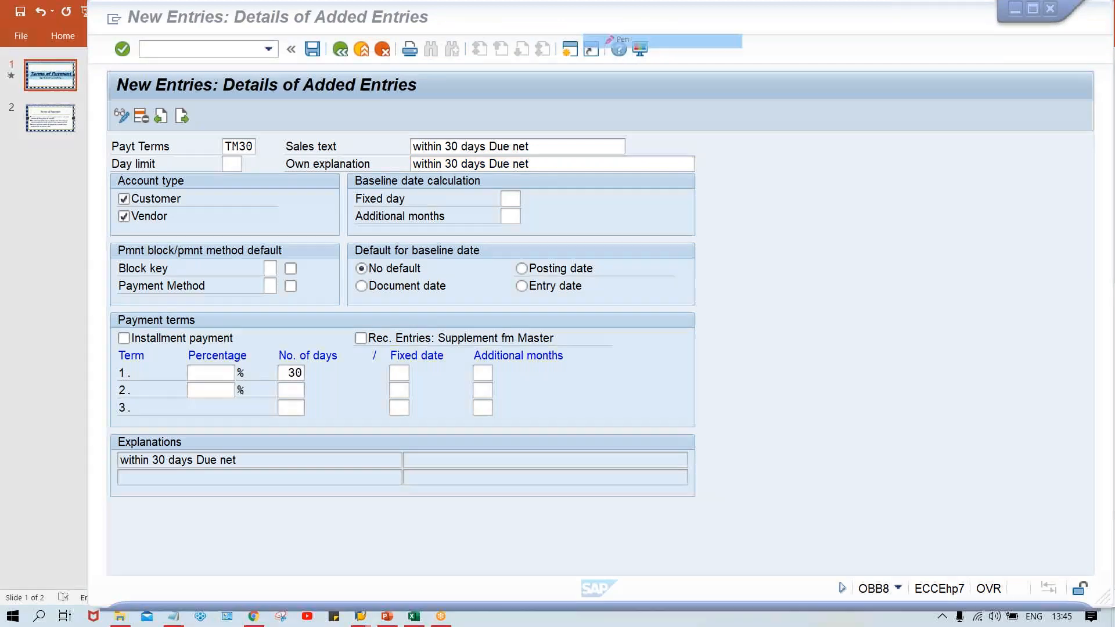
{"action": "mouse_move", "coordinate": [350, 236]}
{"action": "left_mouse_down"}
{"action": "mouse_move", "coordinate": [371, 308]}
{"action": "mouse_move", "coordinate": [628, 309]}
{"action": "mouse_move", "coordinate": [626, 235]}
{"action": "mouse_move", "coordinate": [351, 234]}
{"action": "left_mouse_up"}
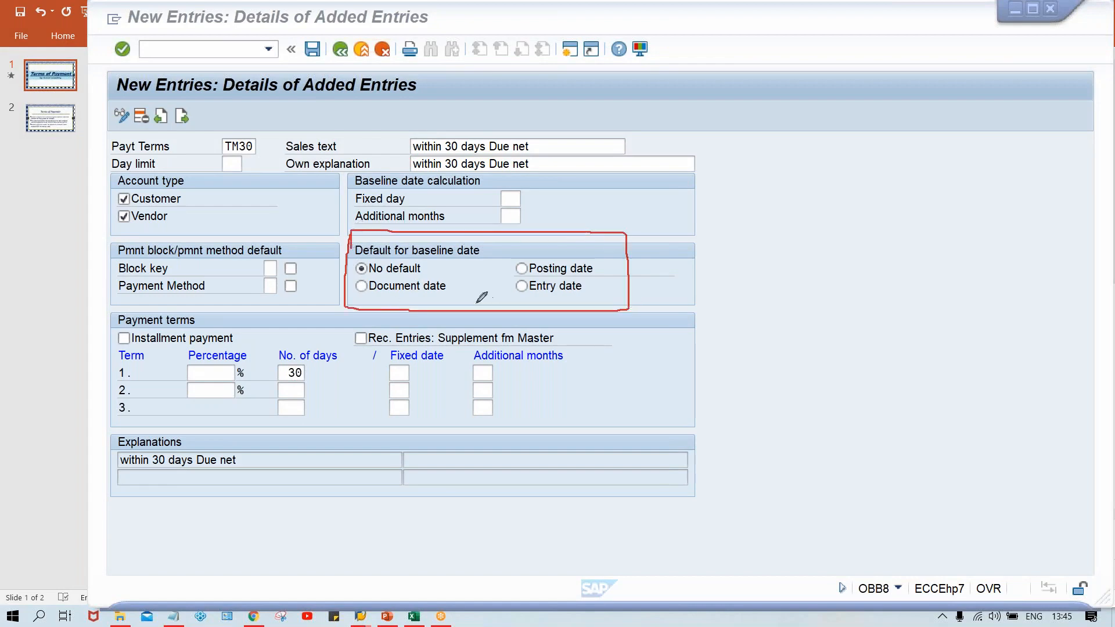
{"action": "left_click", "coordinate": [709, 90]}
{"action": "left_click", "coordinate": [678, 87]}
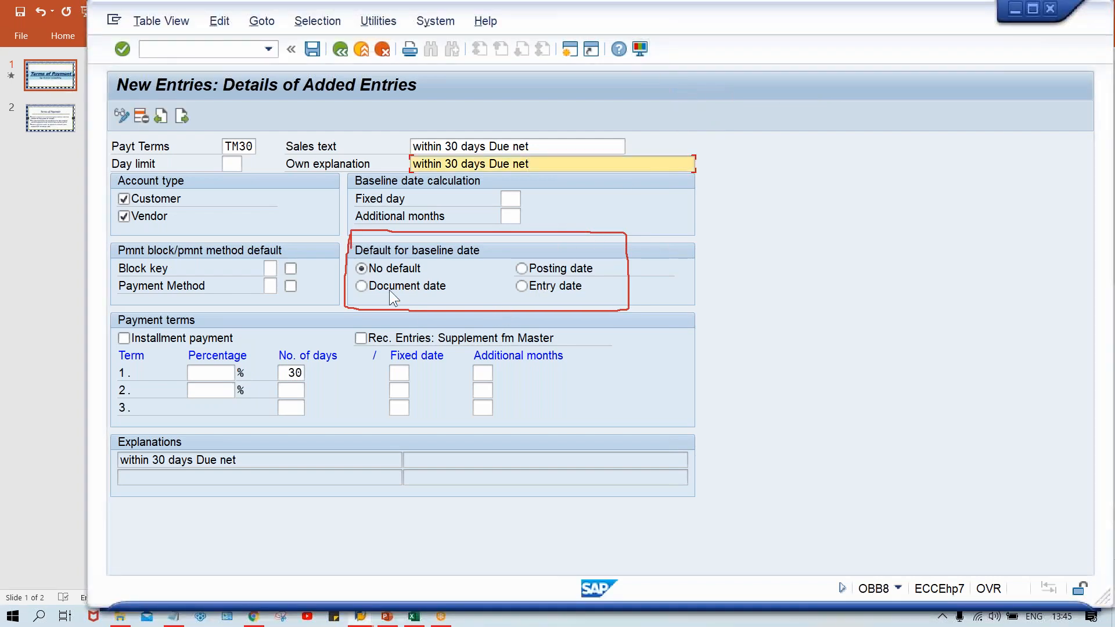
{"action": "left_click", "coordinate": [373, 269]}
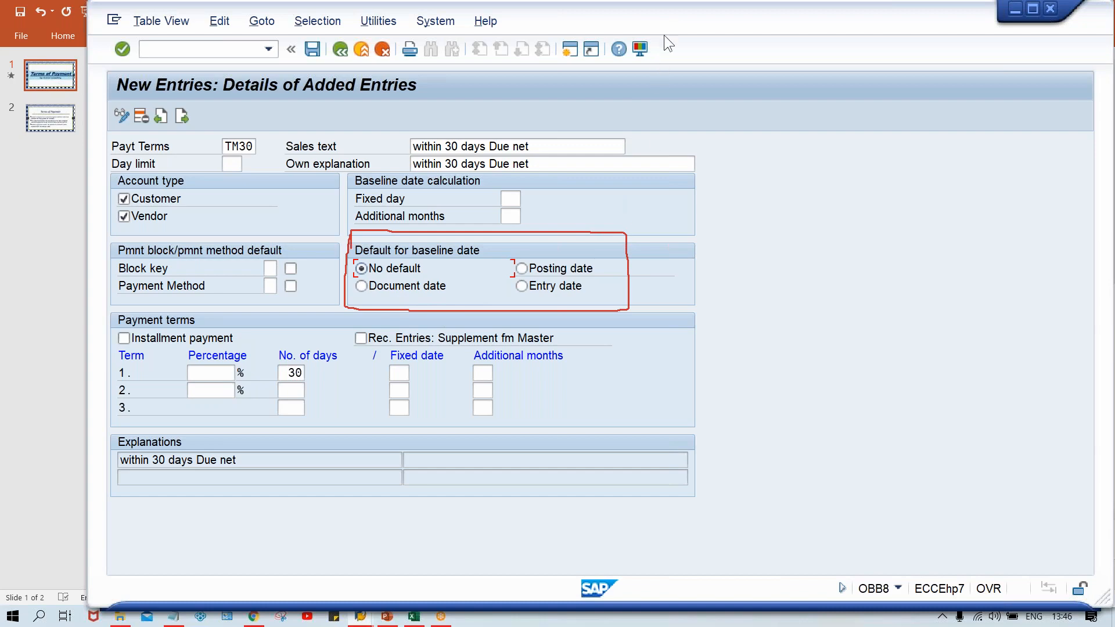
{"action": "left_click", "coordinate": [667, 12]}
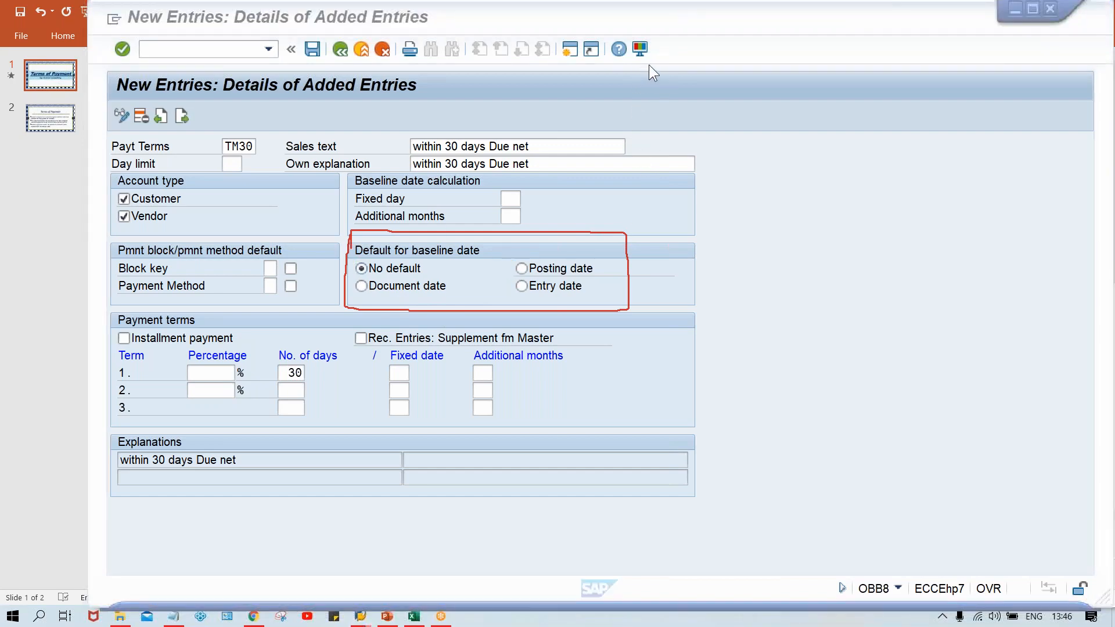
{"action": "left_click", "coordinate": [647, 105]}
{"action": "left_click", "coordinate": [608, 358]}
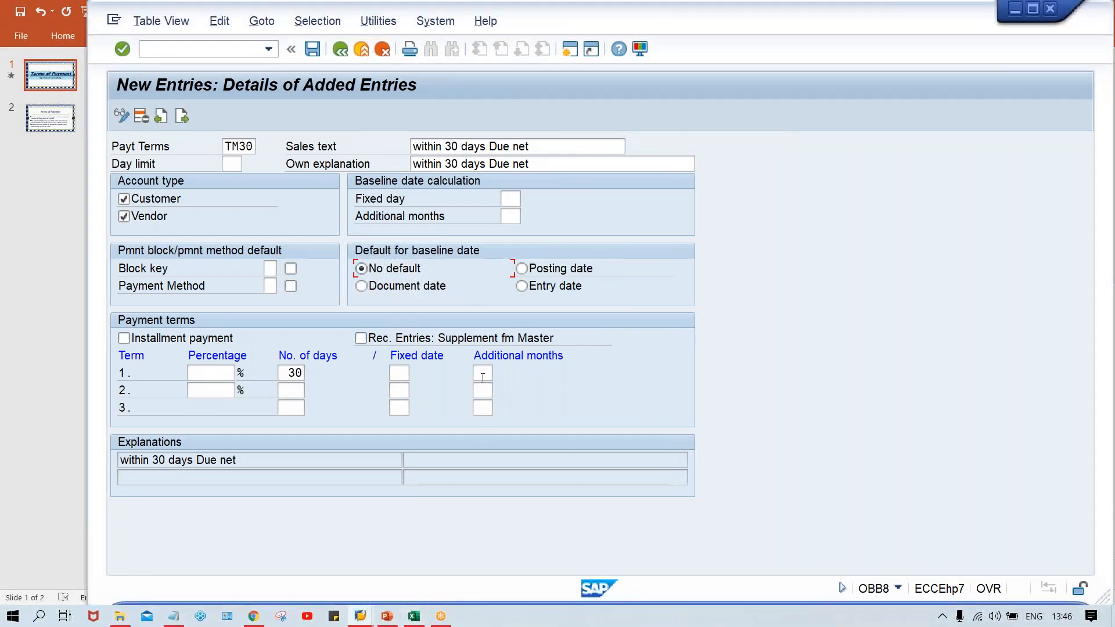
Step: Save the TM30 payment terms entry and accept the customizing request
{"action": "key", "text": "ctrl+s"}
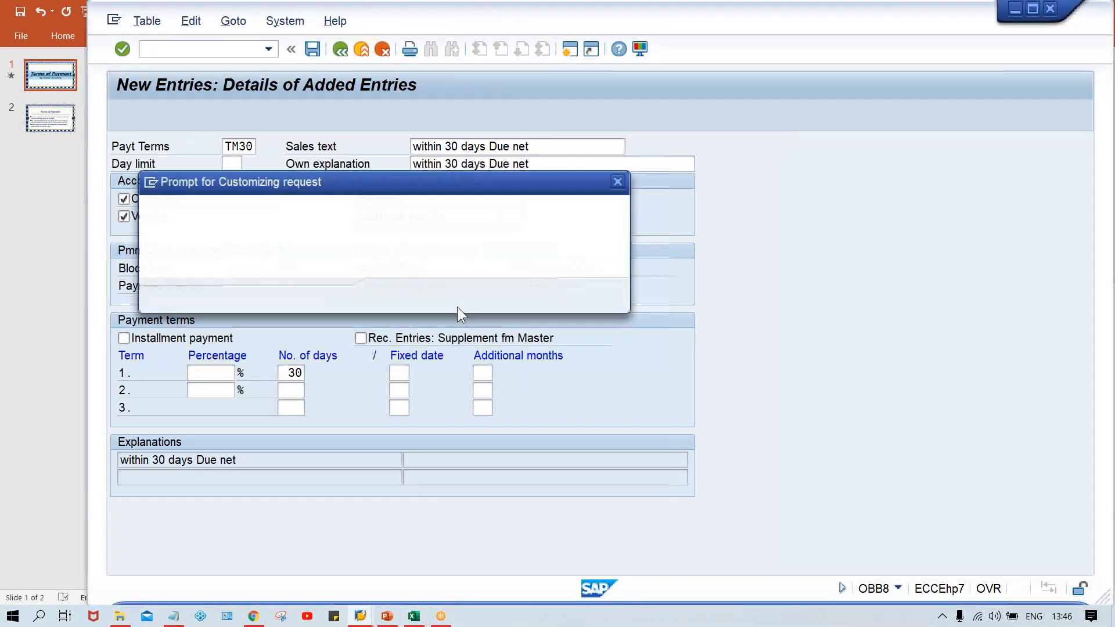
{"action": "left_click", "coordinate": [395, 296]}
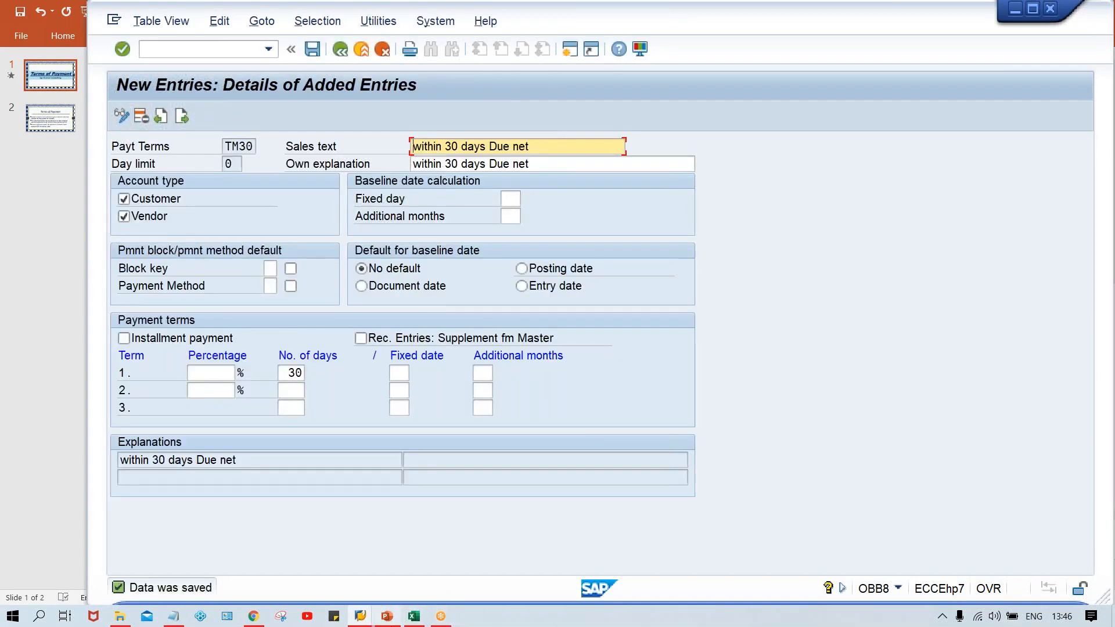
Step: Switch to the Class workbook in Excel and enter the label "IN.DT." in cell F12 of Sheet2
{"action": "mouse_move", "coordinate": [413, 619]}
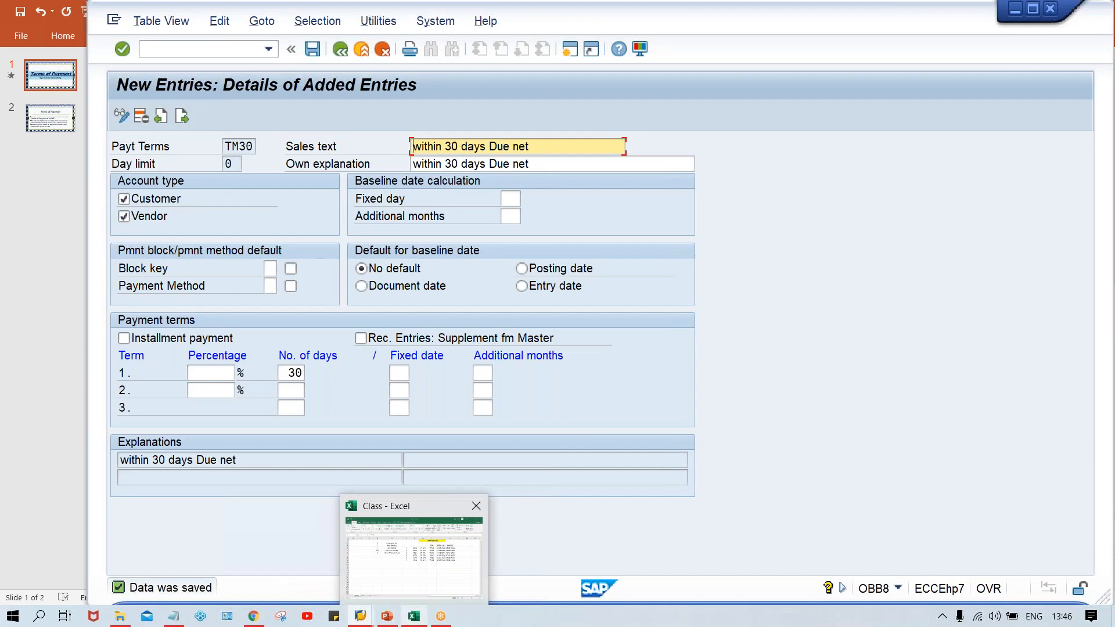
{"action": "left_click", "coordinate": [407, 581]}
{"action": "left_click", "coordinate": [453, 394]}
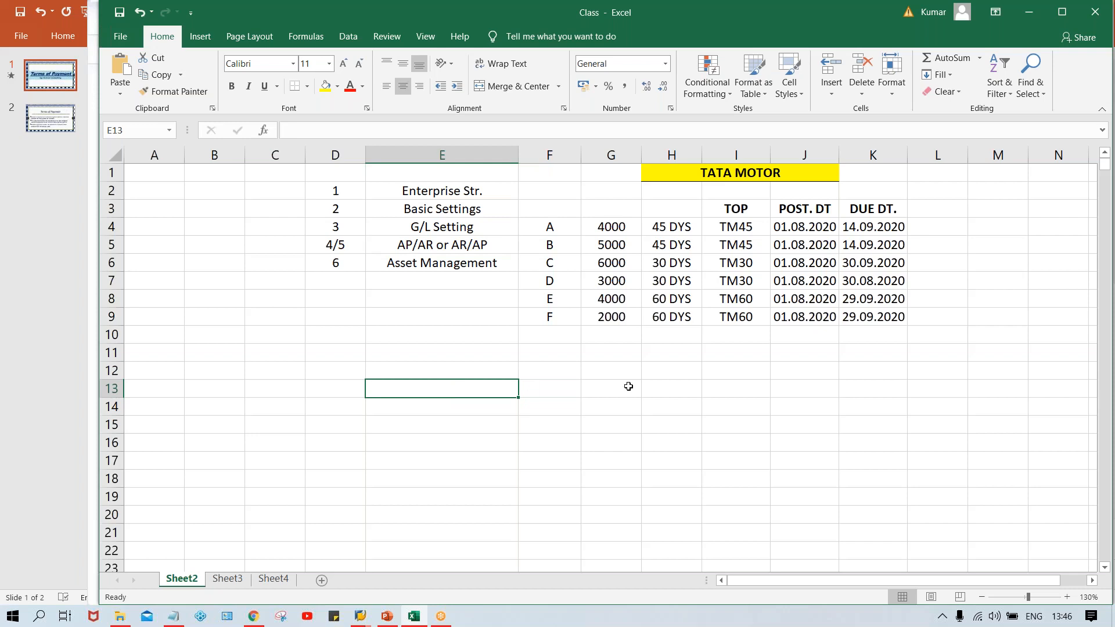
{"action": "left_click", "coordinate": [549, 370]}
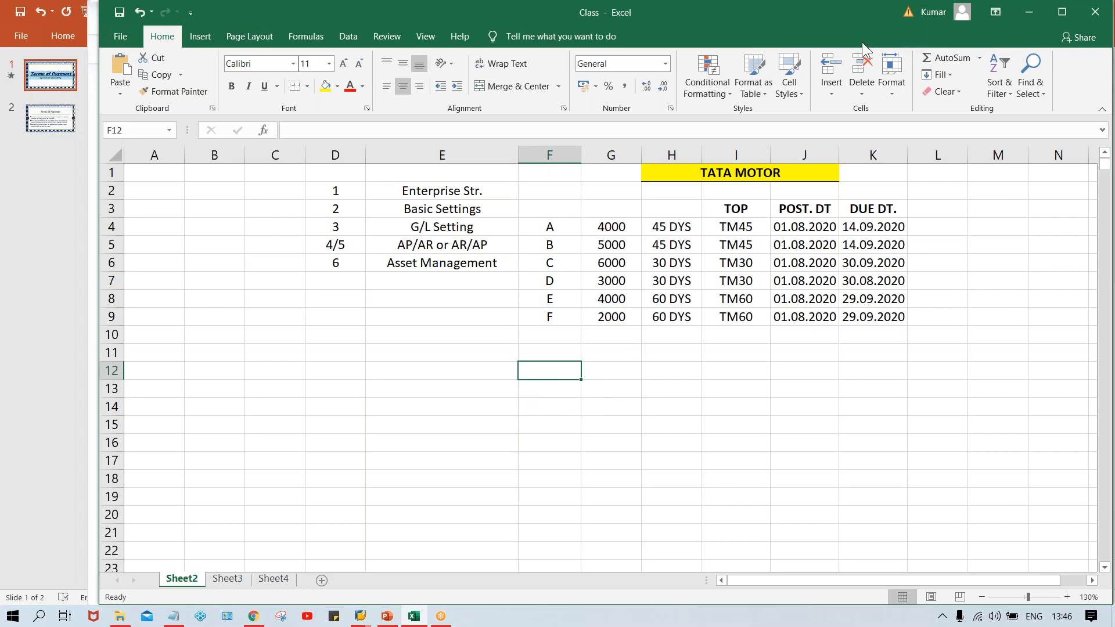
{"action": "left_click", "coordinate": [863, 59]}
{"action": "type", "text": "IN"}
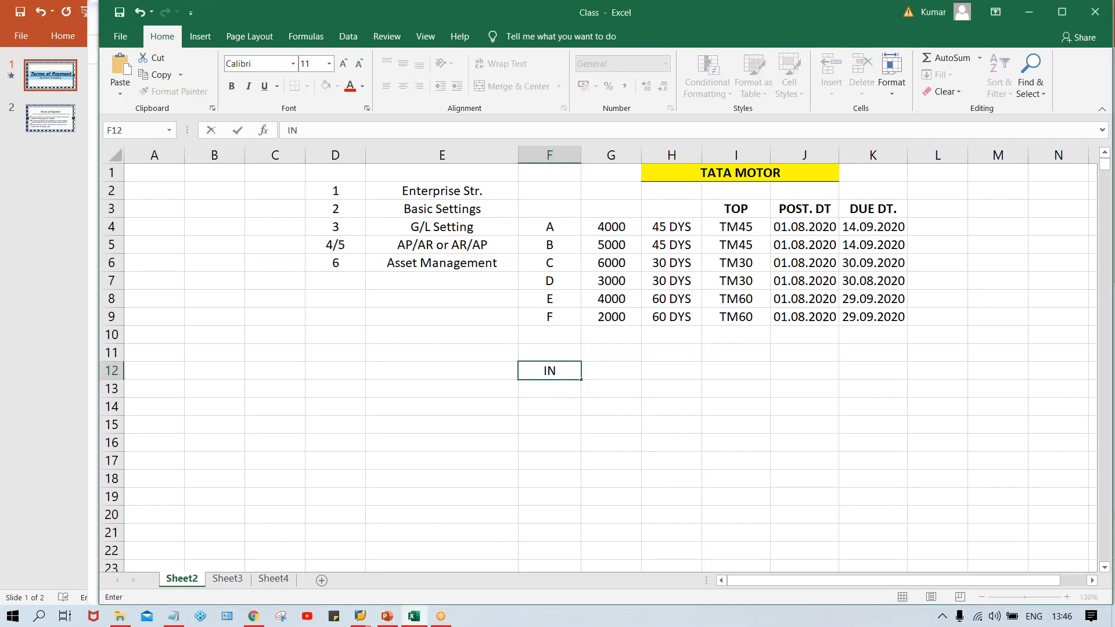
{"action": "type", "text": ".DT."}
{"action": "left_click", "coordinate": [637, 376]}
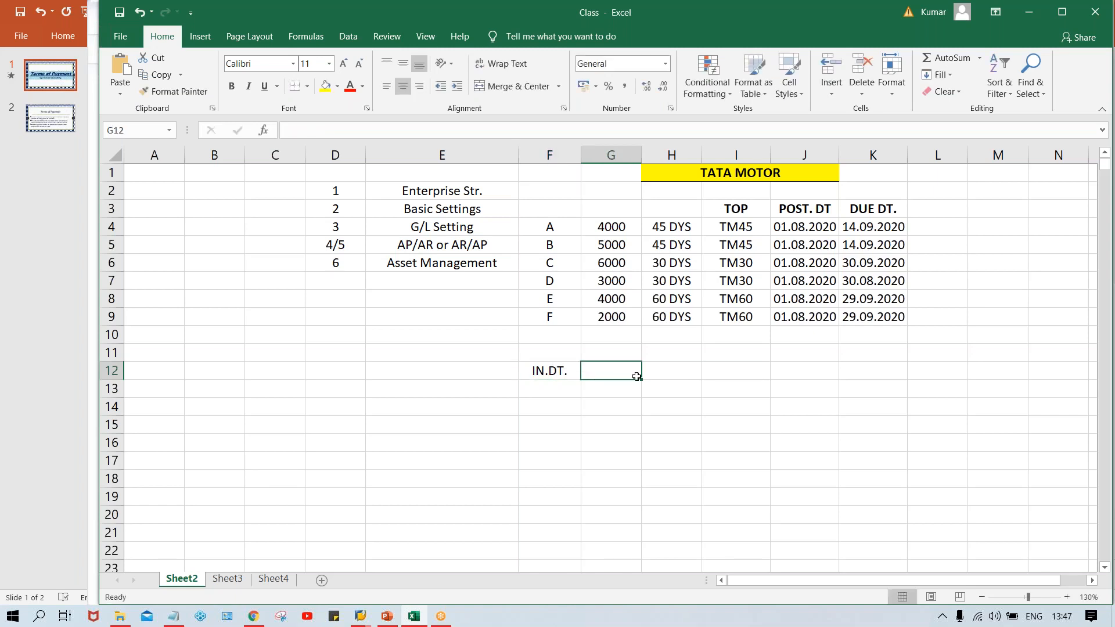
Step: Enter the date 01.08.2020 in cell G12 and widen columns F and G
{"action": "type", "text": "01.08.2020"}
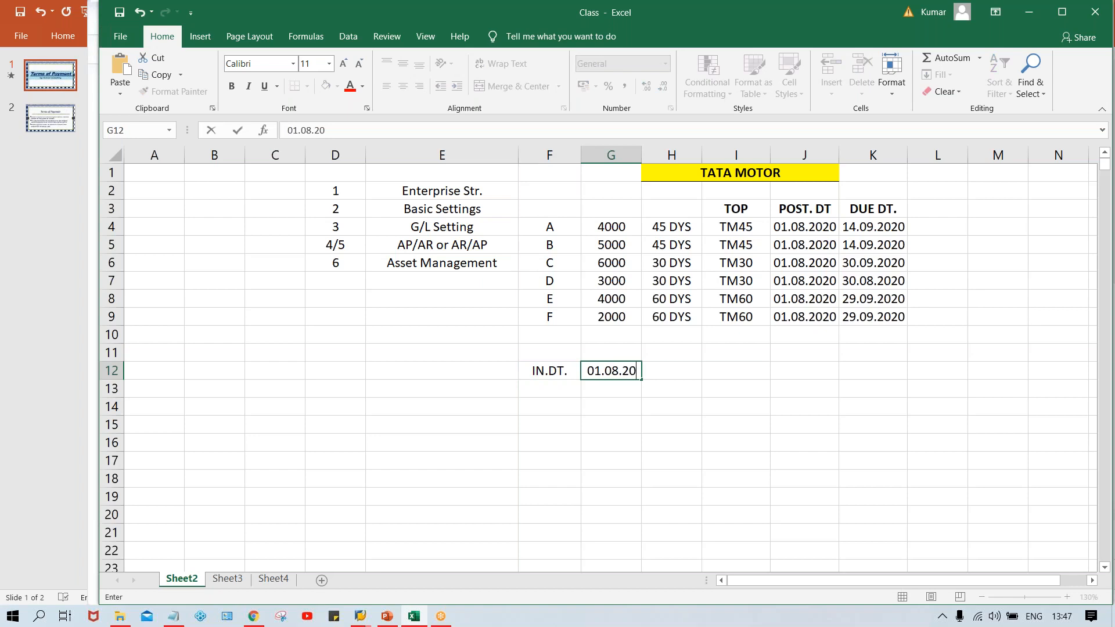
{"action": "key", "text": "Return"}
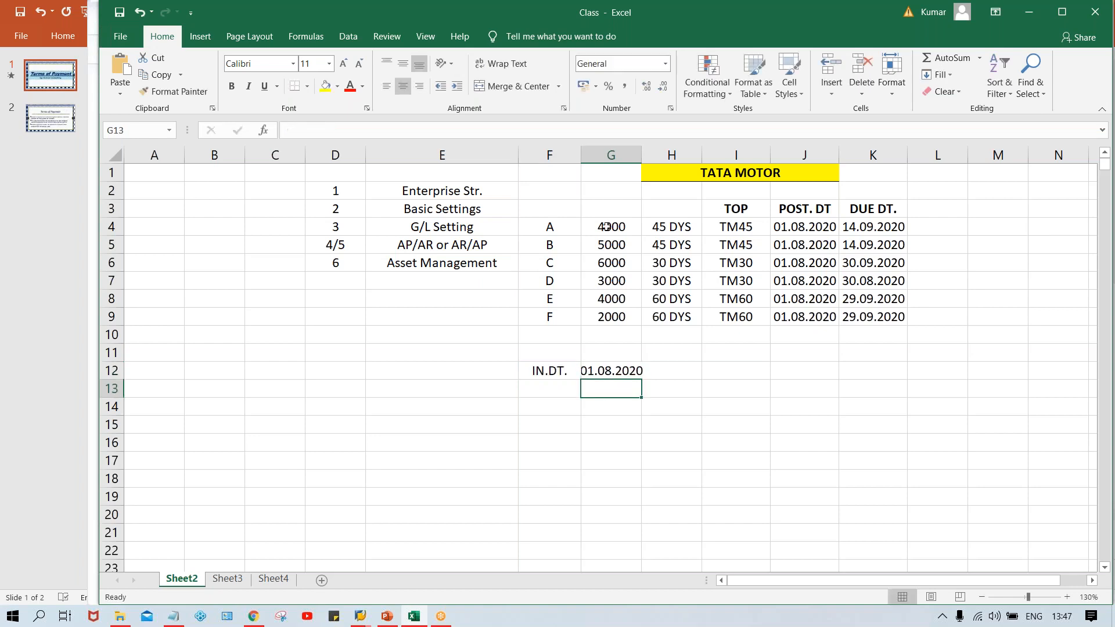
{"action": "double_click", "coordinate": [641, 156]}
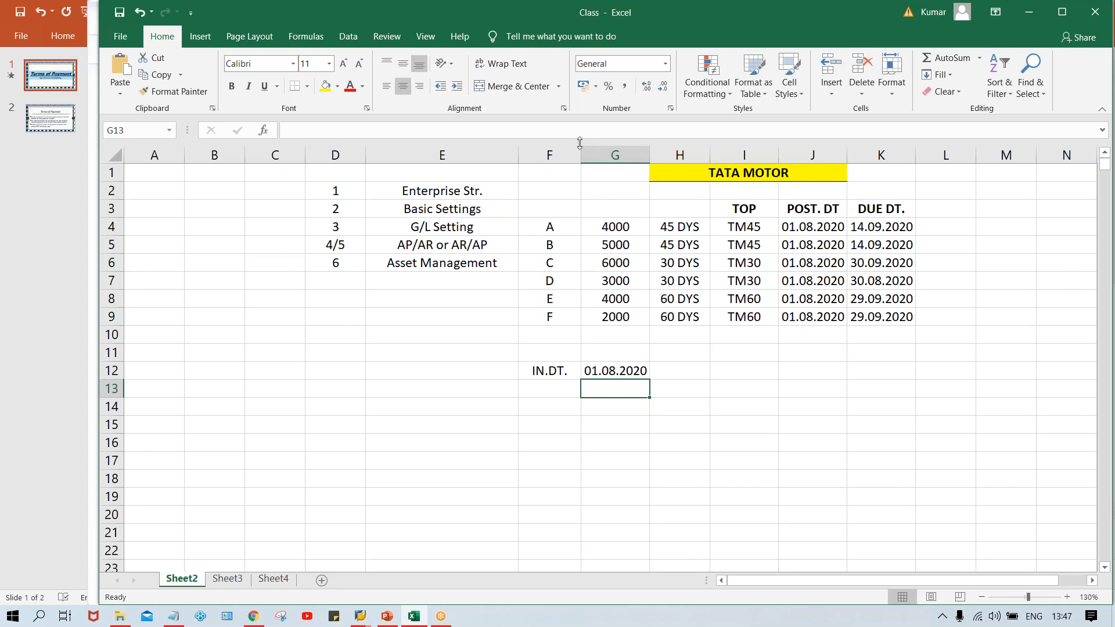
{"action": "left_click_drag", "start_coordinate": [591, 155], "coordinate": [598, 155]}
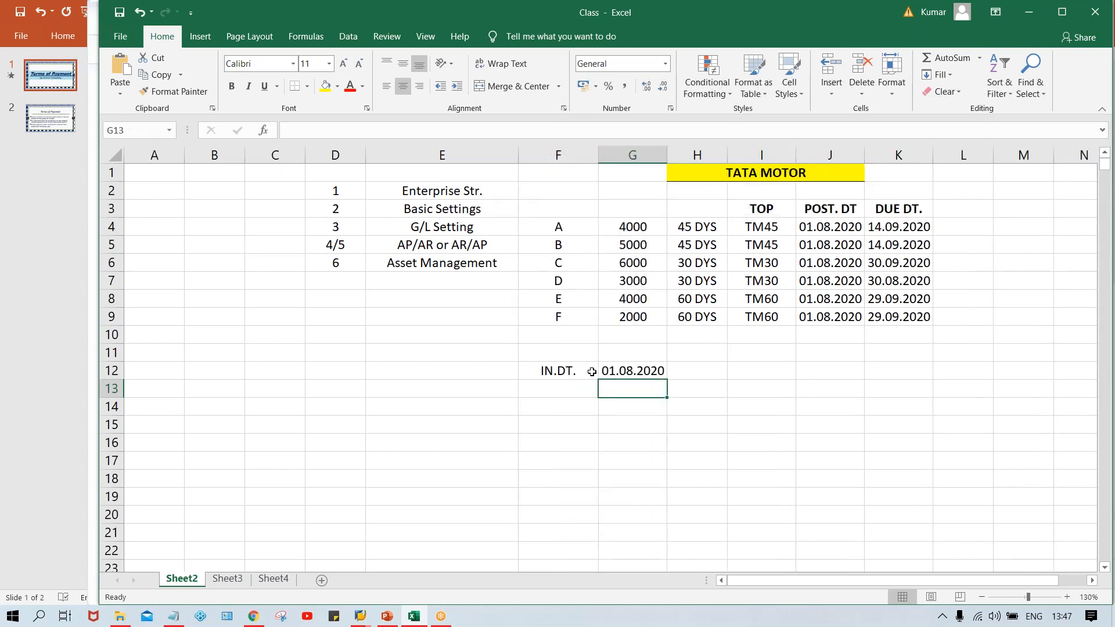
Step: Change the label in cell F12 to "IN.DT/DC. DT." and widen column F slightly to fit it
{"action": "double_click", "coordinate": [590, 370]}
{"action": "key", "text": "BackSpace"}
{"action": "type", "text": "/D"}
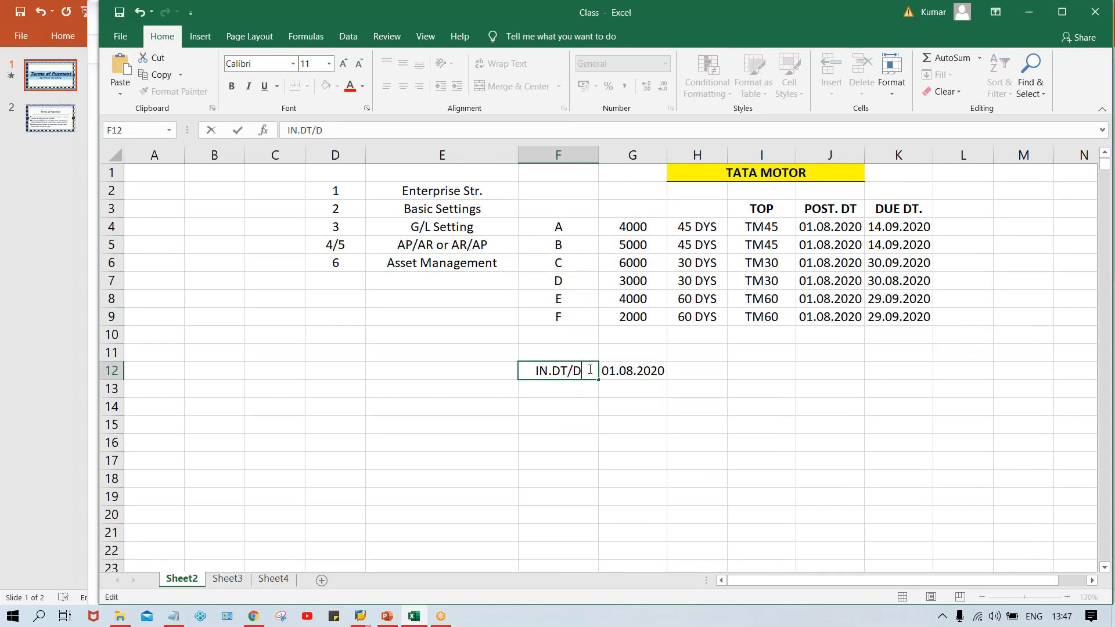
{"action": "type", "text": "D"}
{"action": "key", "text": "BackSpace"}
{"action": "type", "text": "C. DT"}
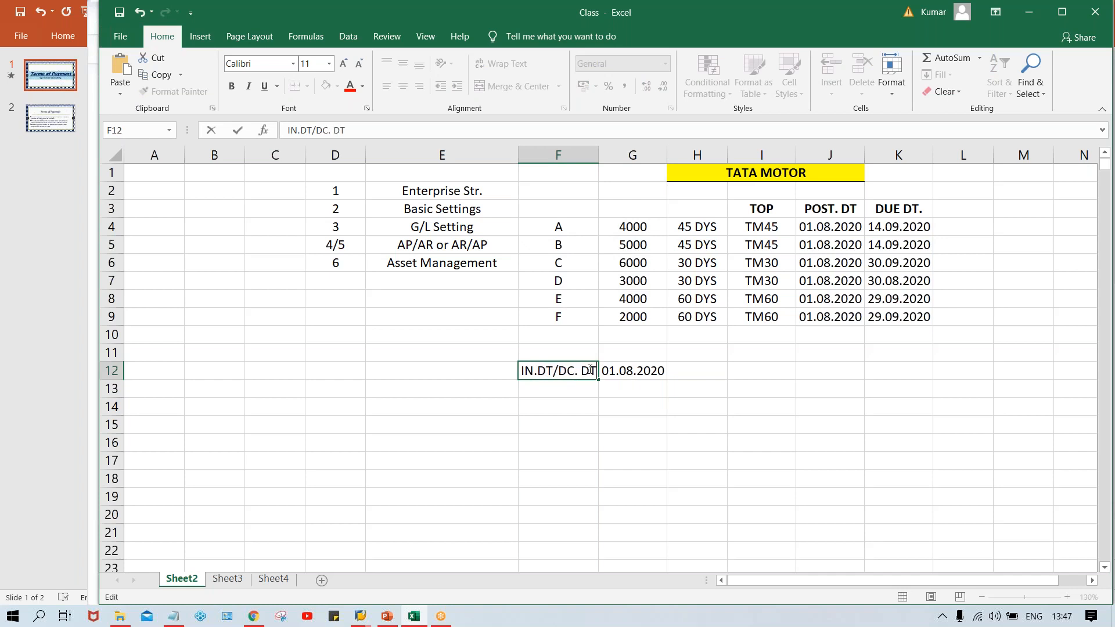
{"action": "type", "text": "."}
{"action": "key", "text": "Return"}
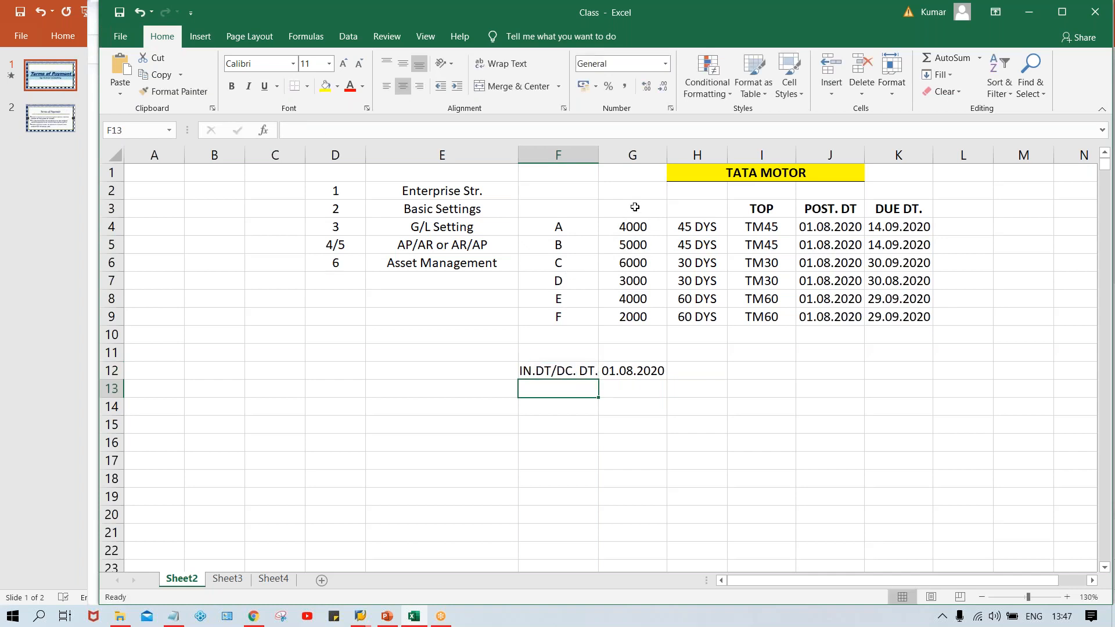
{"action": "left_click_drag", "start_coordinate": [598, 152], "coordinate": [602, 152]}
Step: Enter the date 05.08.2020 in cell G13, below the invoice date
{"action": "left_click", "coordinate": [551, 365]}
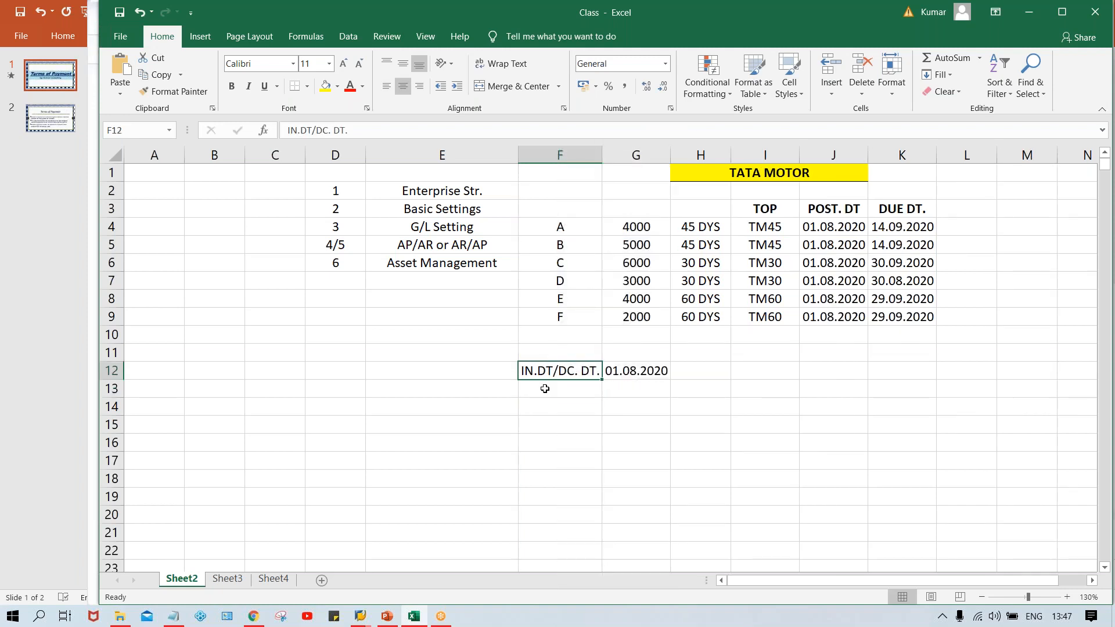
{"action": "left_click", "coordinate": [630, 369]}
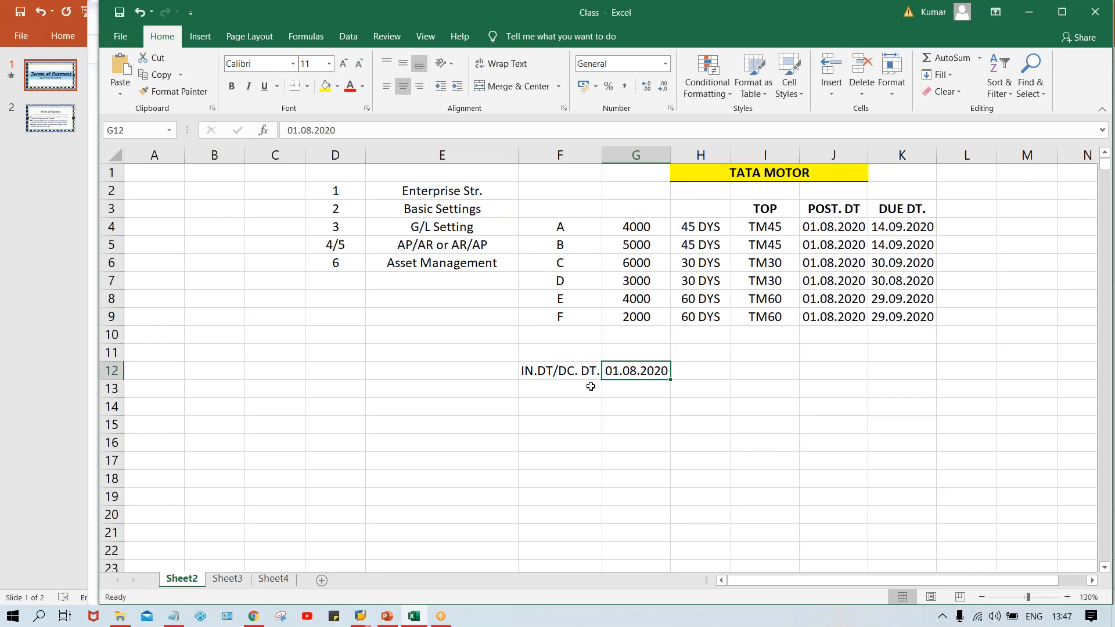
{"action": "left_click", "coordinate": [619, 391]}
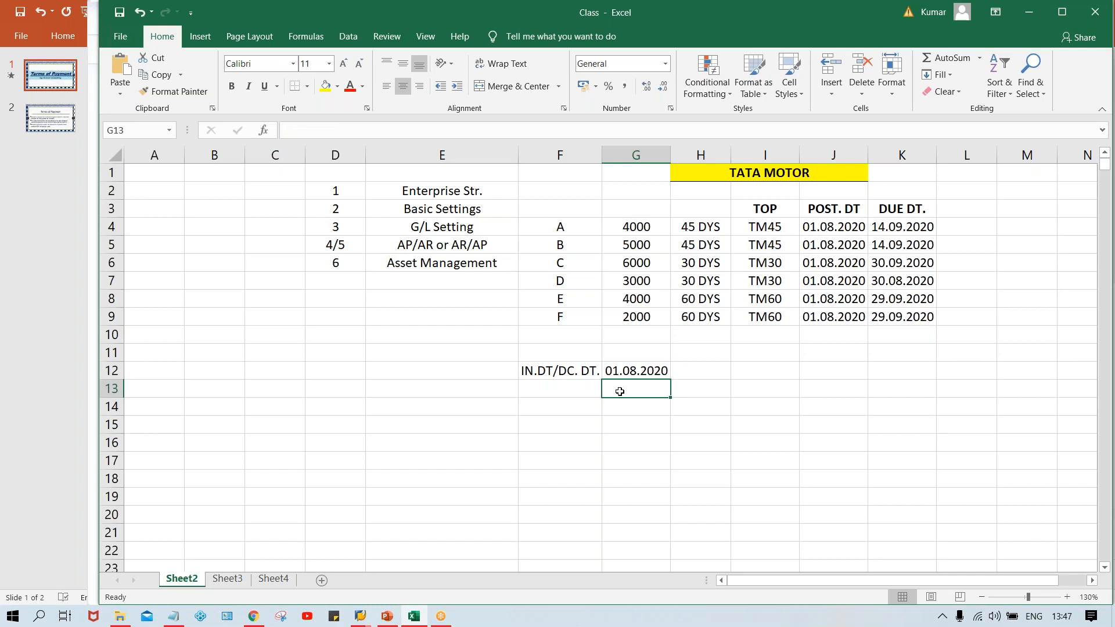
{"action": "type", "text": "05.08"}
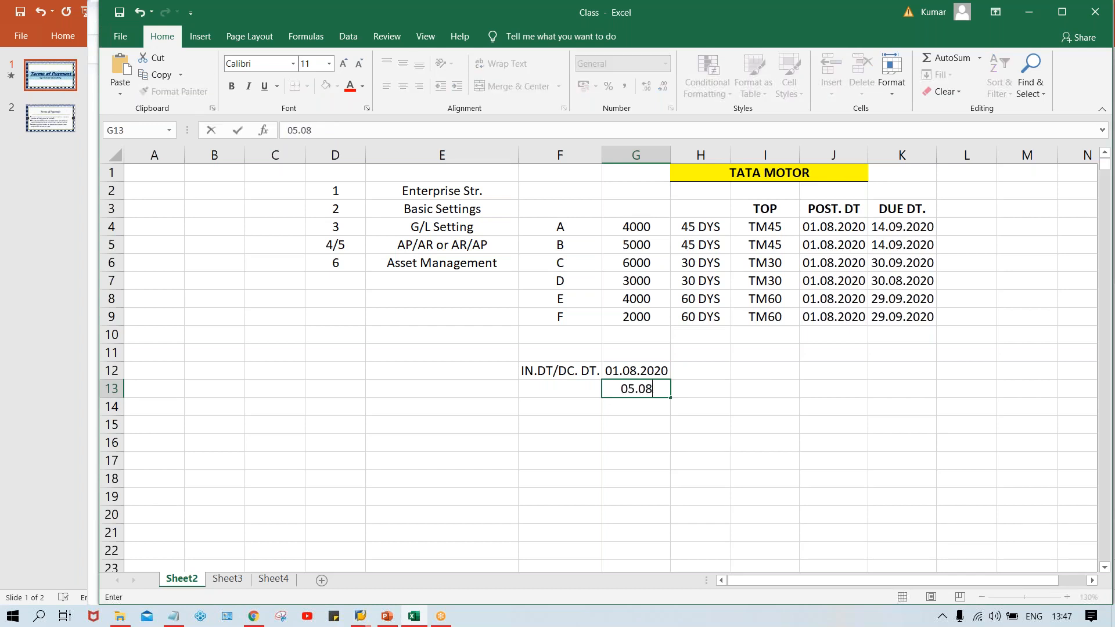
{"action": "type", "text": ".2020"}
{"action": "key", "text": "Return"}
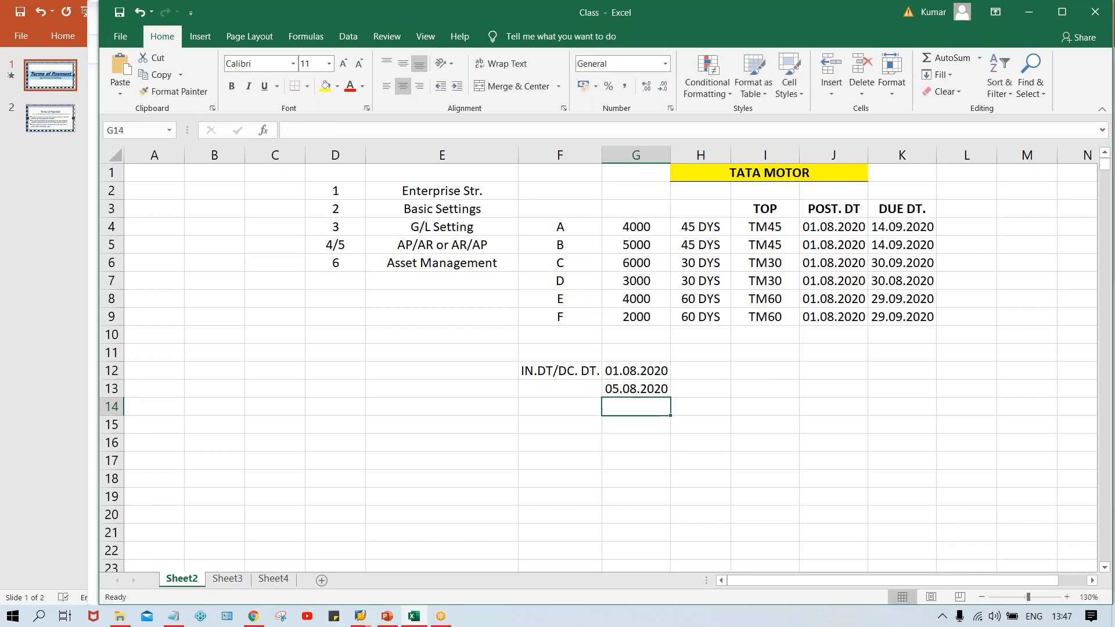
Step: Label the second date by entering "POST. DT." in cell F13
{"action": "left_click", "coordinate": [630, 392]}
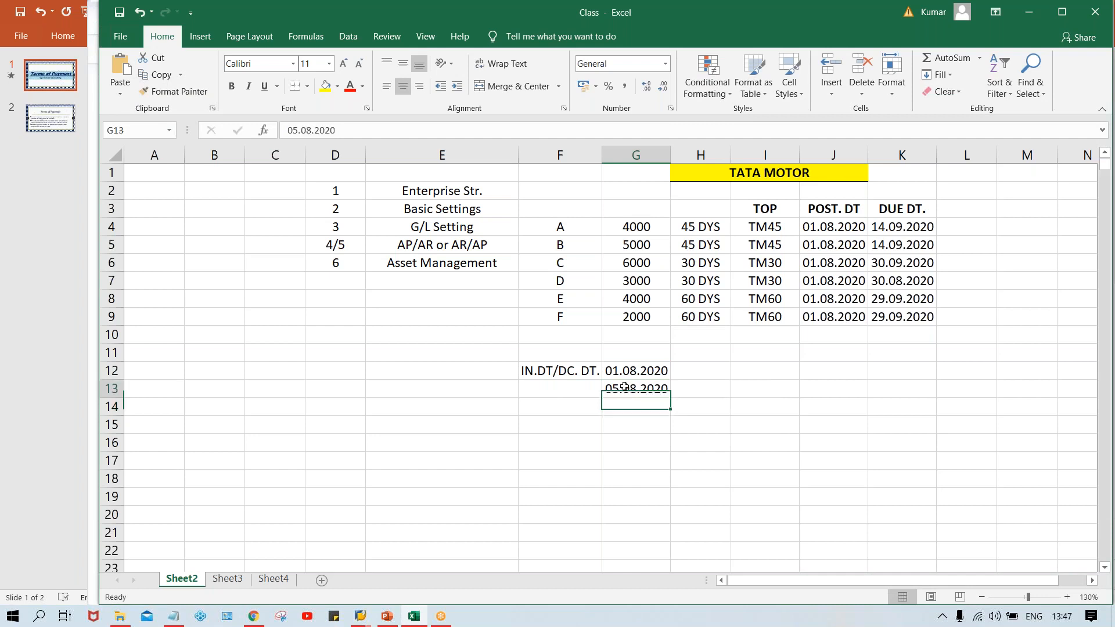
{"action": "left_click", "coordinate": [552, 385]}
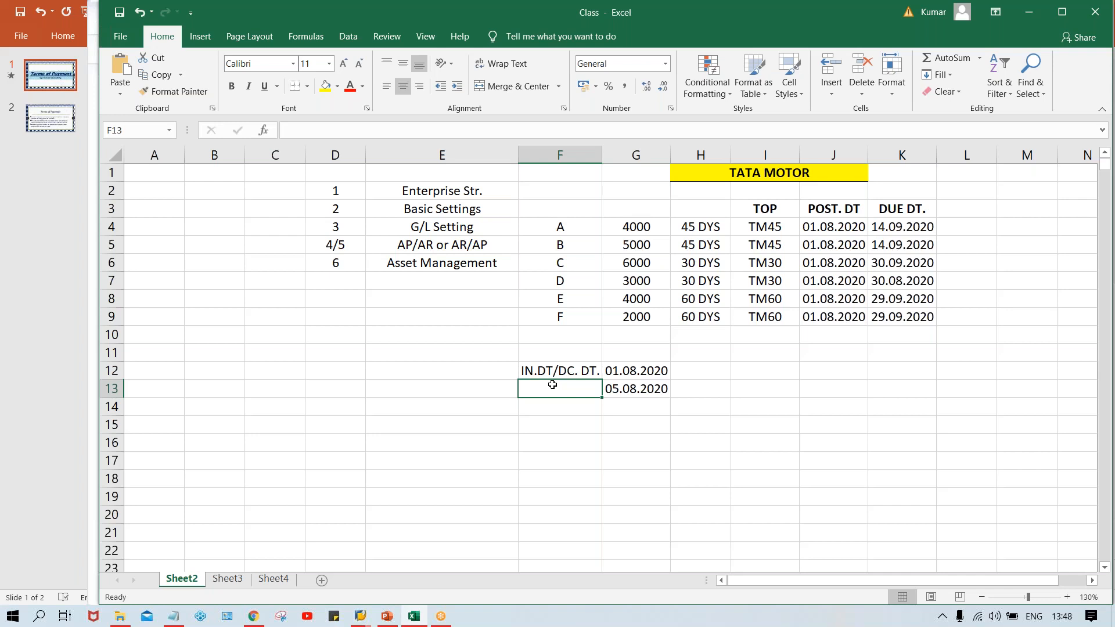
{"action": "type", "text": "POST"}
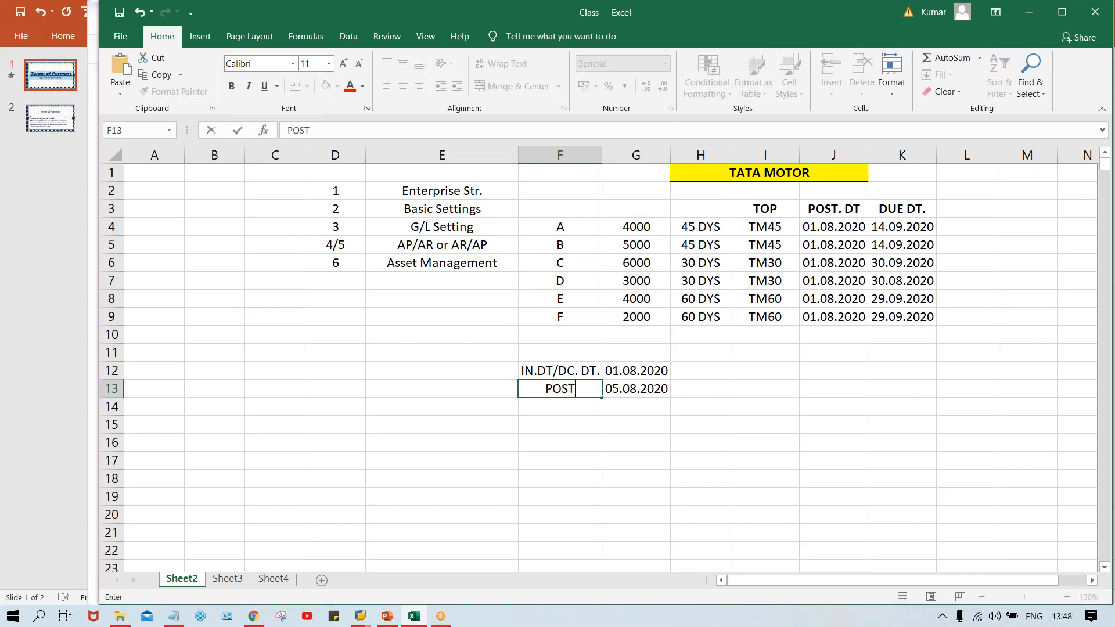
{"action": "type", "text": ". DT."}
{"action": "key", "text": "Return"}
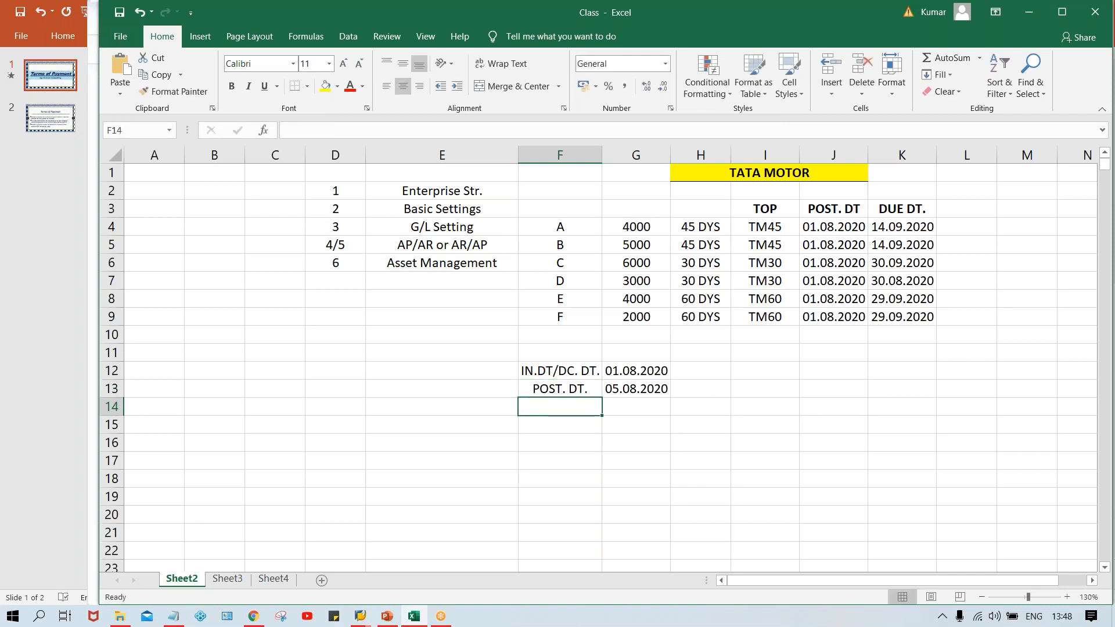
{"action": "left_click", "coordinate": [576, 393]}
{"action": "left_click", "coordinate": [638, 390]}
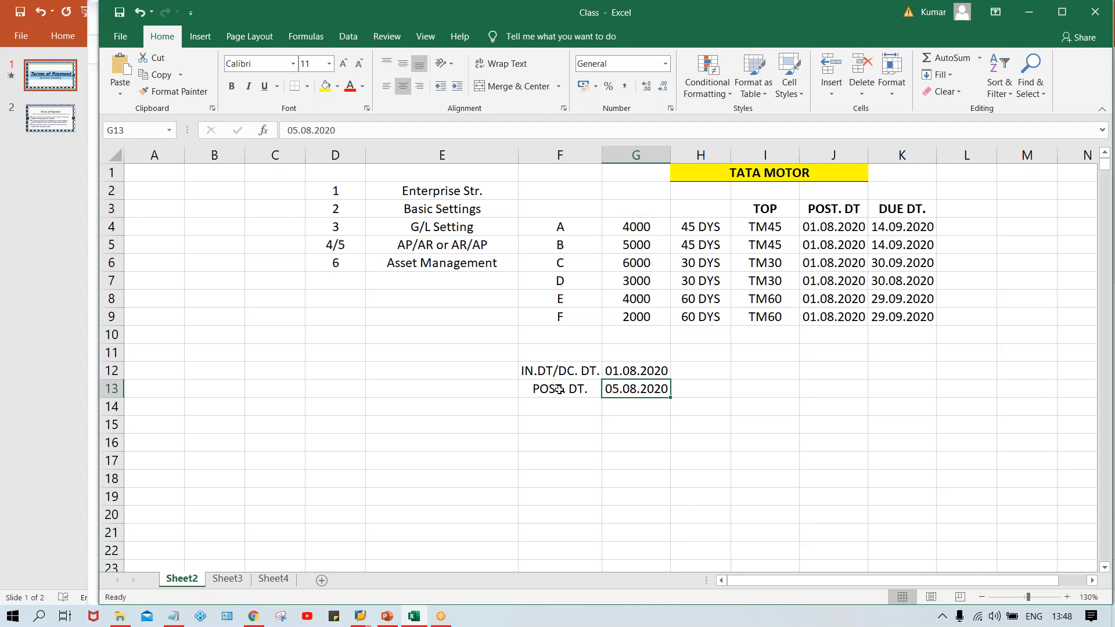
Step: Enter the date 06.08.2020 in cell G14 and label it "ENTRY DT." in cell F14
{"action": "left_click", "coordinate": [558, 389]}
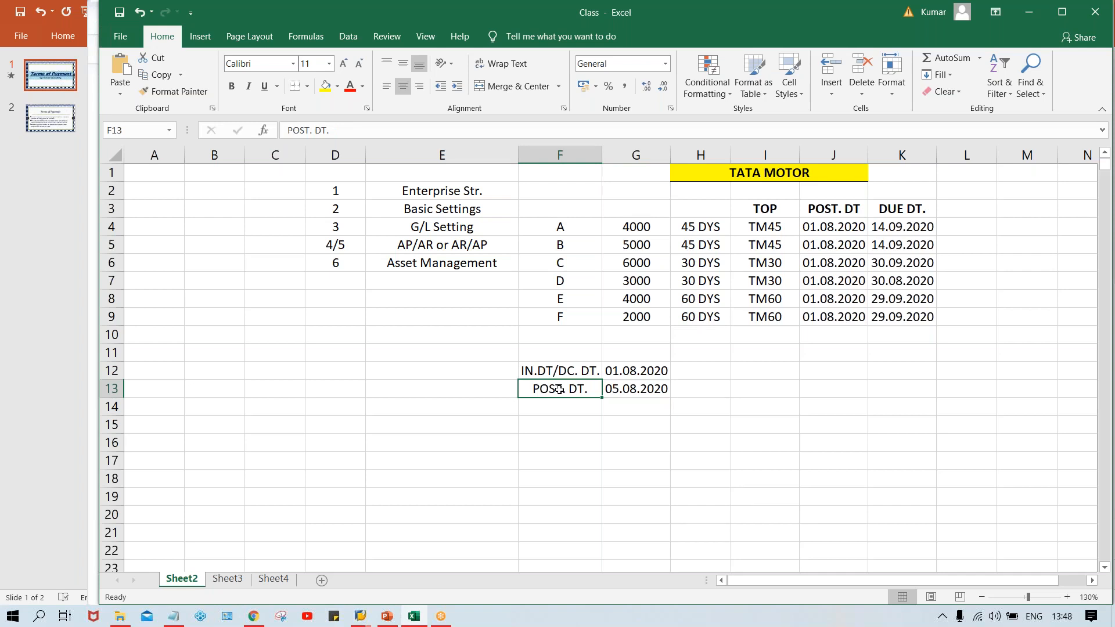
{"action": "key", "text": "Down"}
{"action": "key", "text": "Right"}
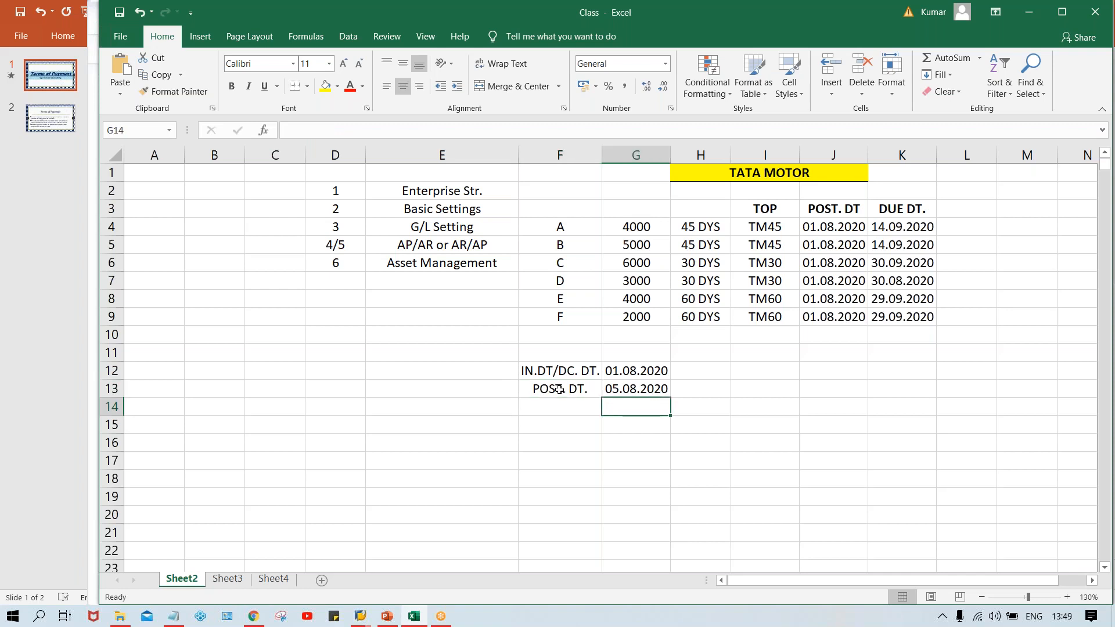
{"action": "type", "text": "06.08.2020"}
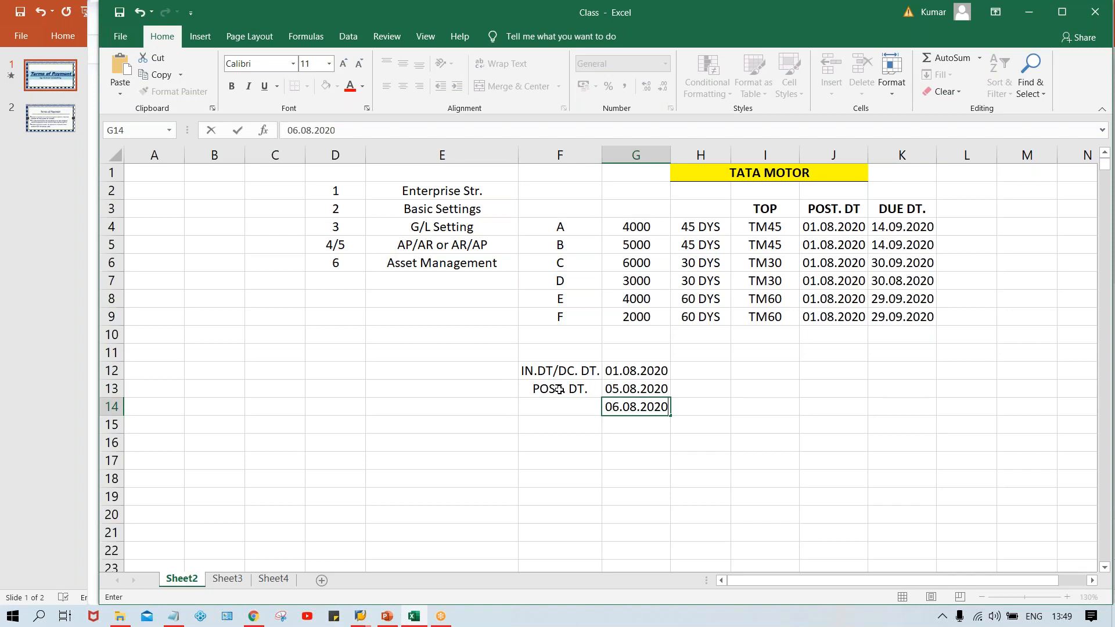
{"action": "left_click", "coordinate": [555, 404]}
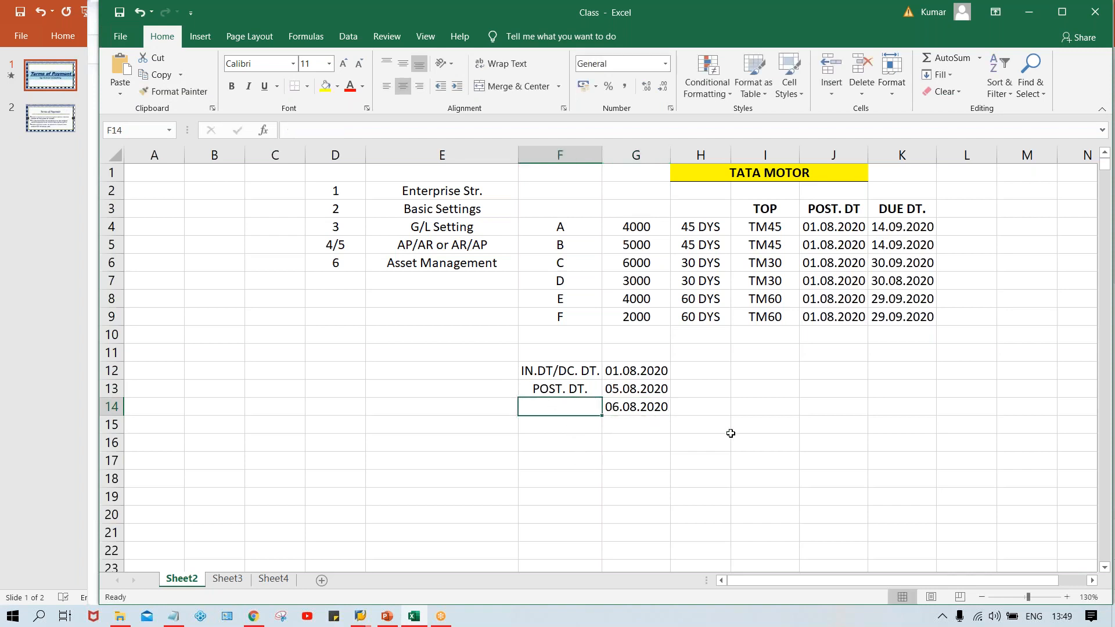
{"action": "type", "text": "ENTR"}
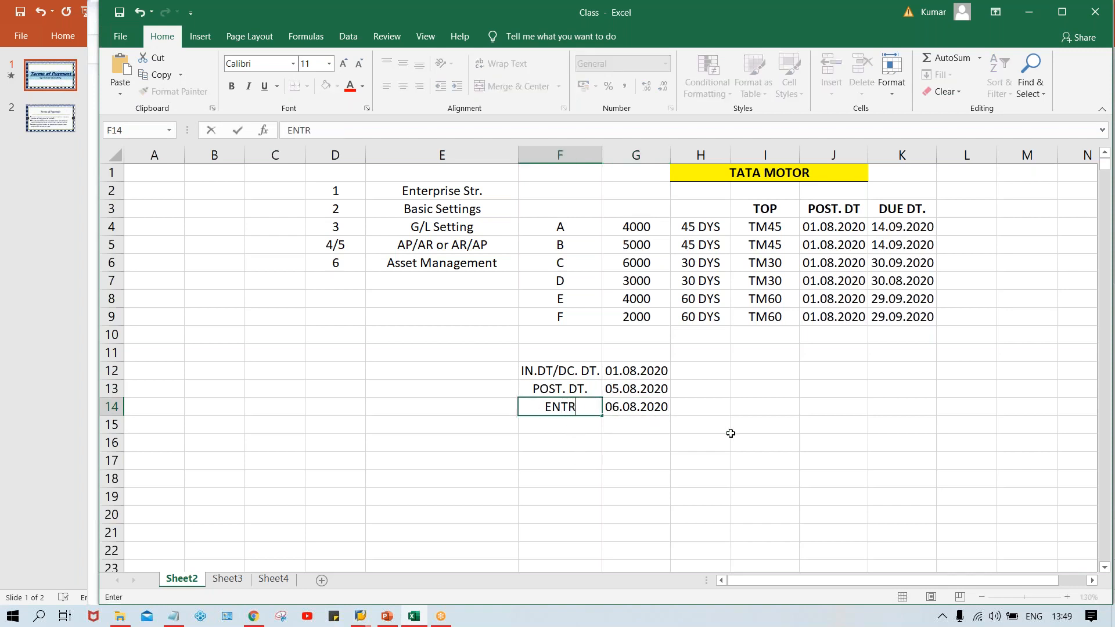
{"action": "type", "text": "Y DT."}
{"action": "key", "text": "Return"}
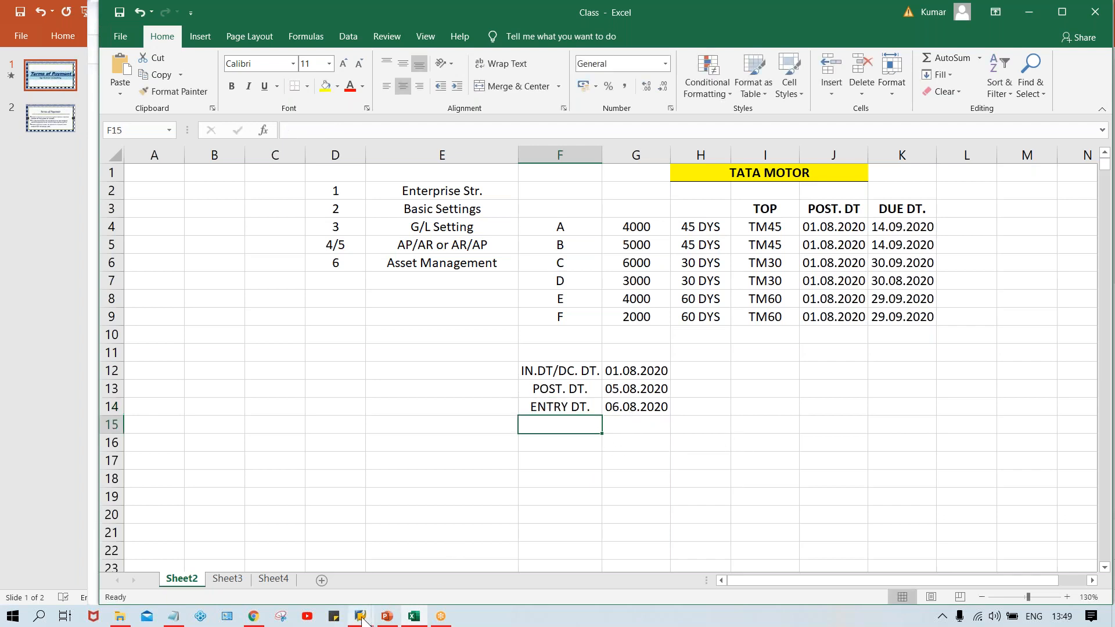
Step: Switch to the SAP Easy Access window, move it to the right, and start transaction FB60 for a vendor invoice
{"action": "mouse_move", "coordinate": [360, 615]}
{"action": "left_click", "coordinate": [445, 549]}
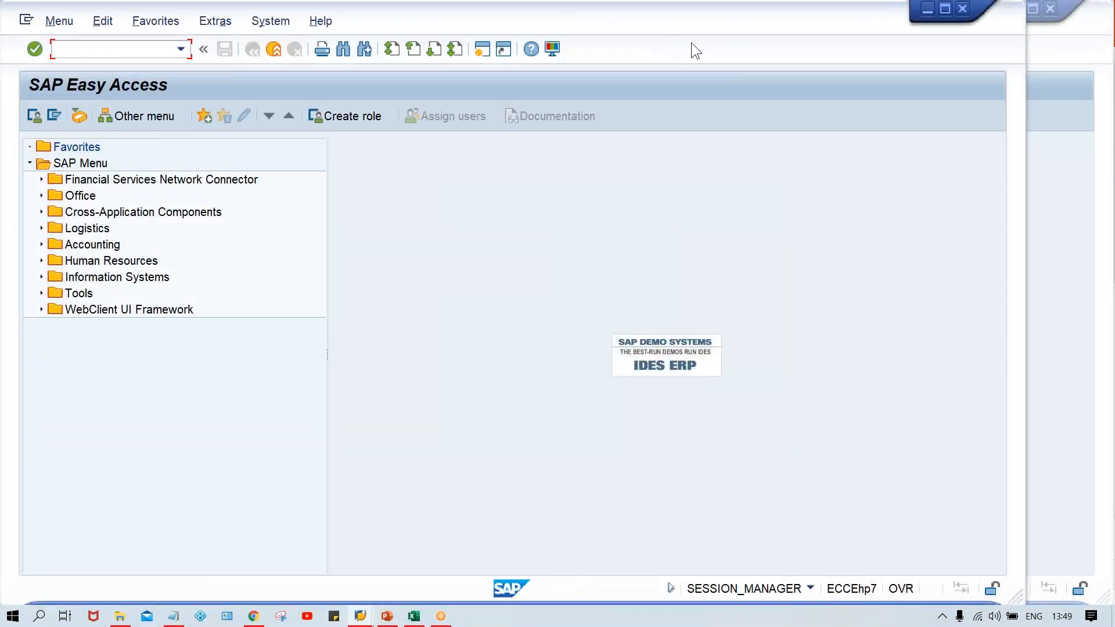
{"action": "left_click_drag", "start_coordinate": [639, 23], "coordinate": [726, 27]}
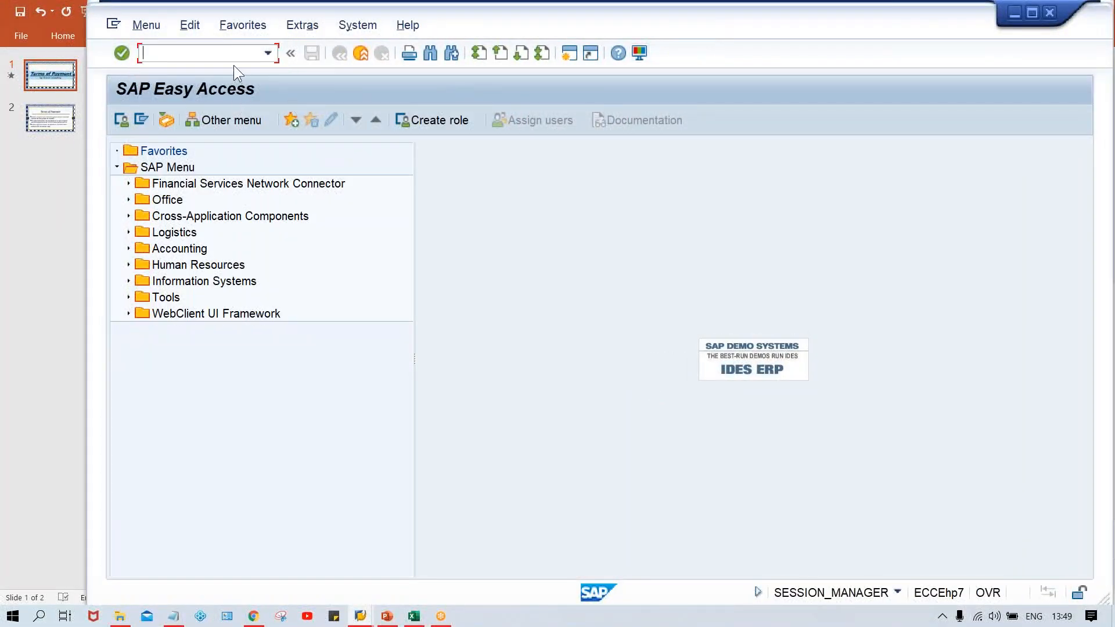
{"action": "type", "text": "FB60"}
{"action": "key", "text": "Return"}
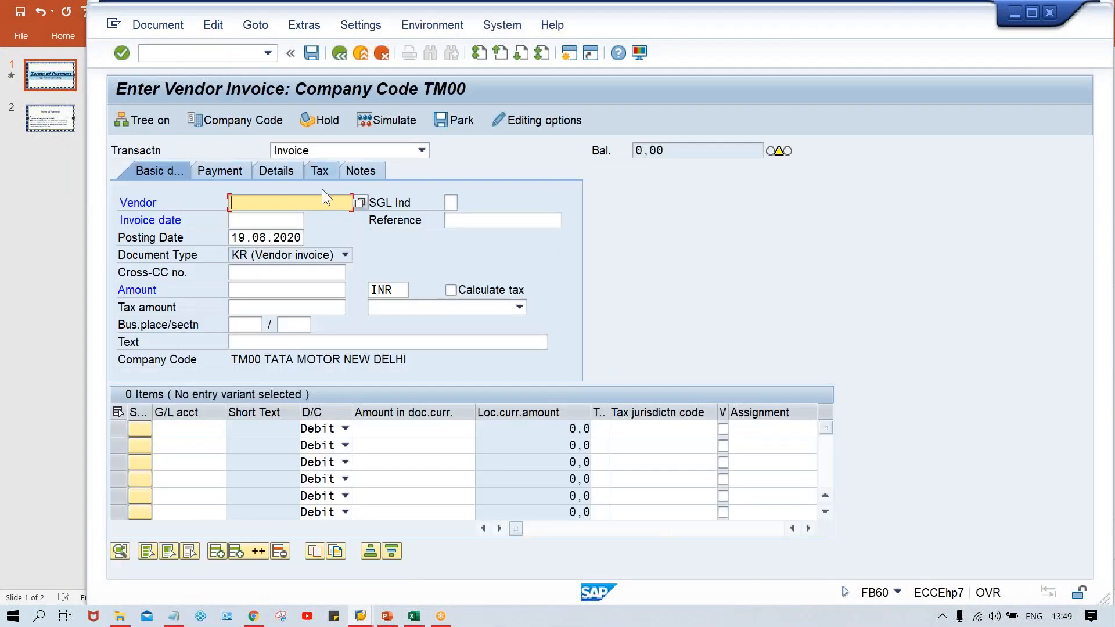
Step: Choose the first previously used vendor number for the invoice and set the invoice date to 01.08.2020
{"action": "left_click", "coordinate": [263, 203]}
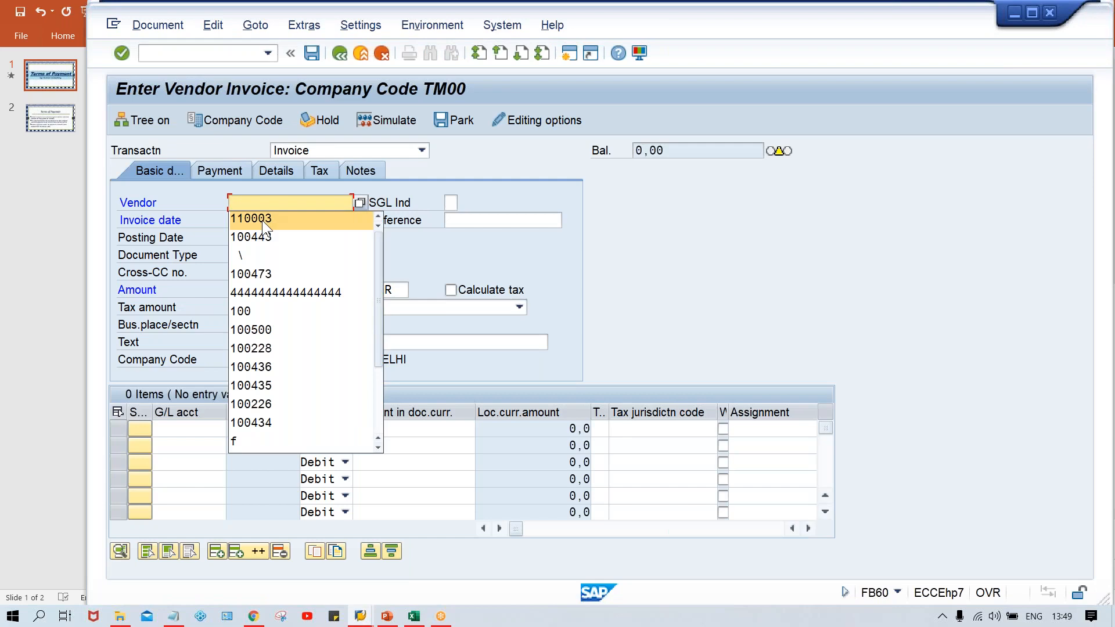
{"action": "left_click", "coordinate": [262, 221]}
{"action": "left_click", "coordinate": [263, 221]}
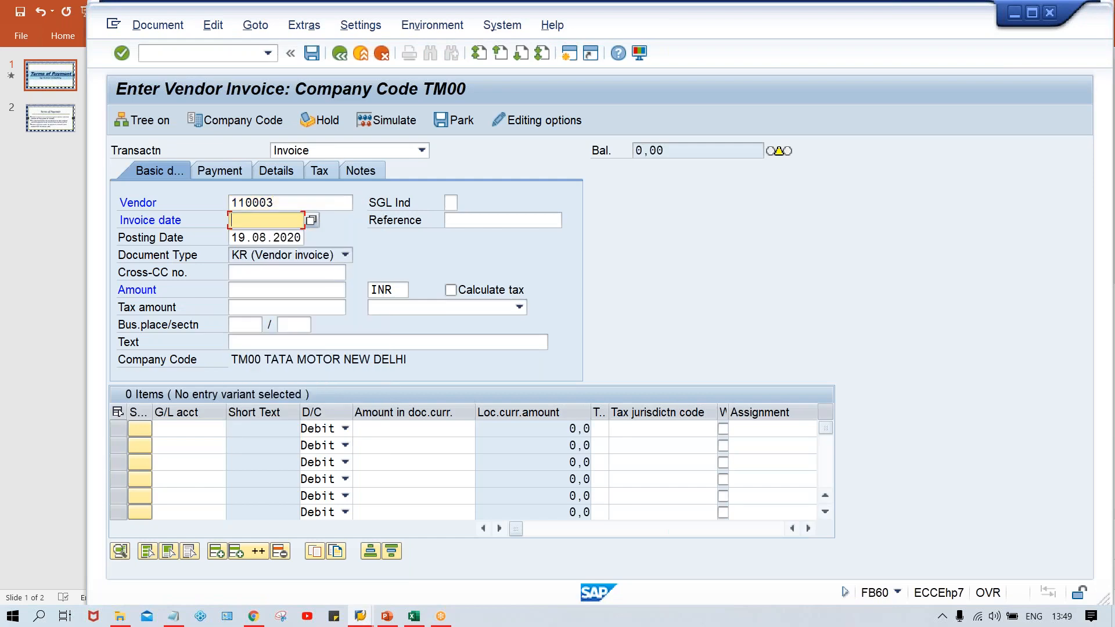
{"action": "type", "text": "01"}
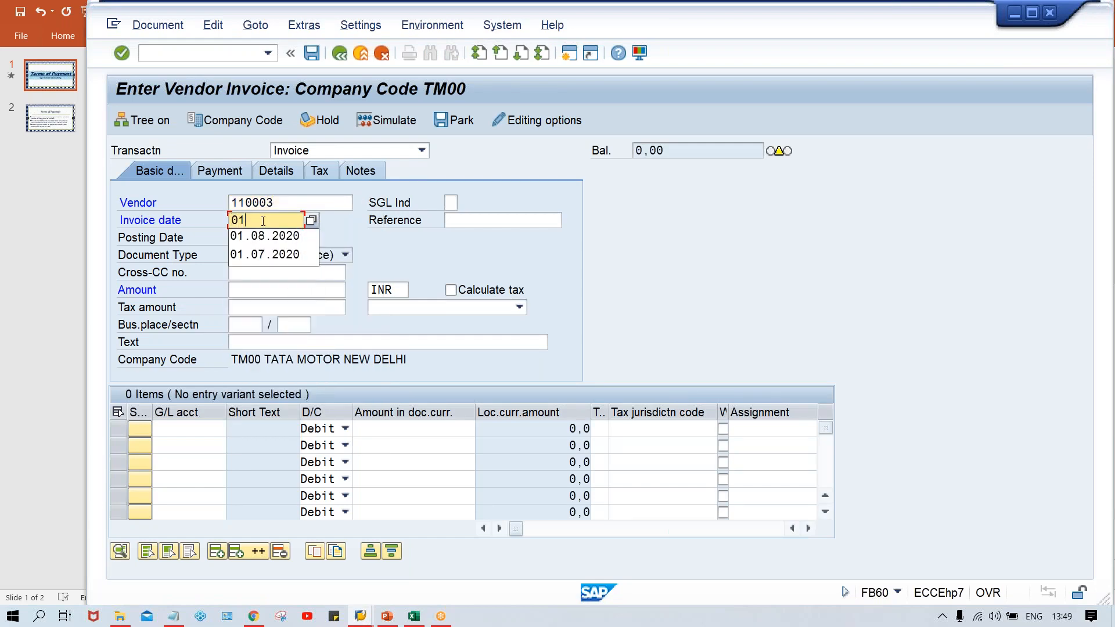
{"action": "type", "text": ".08.2020"}
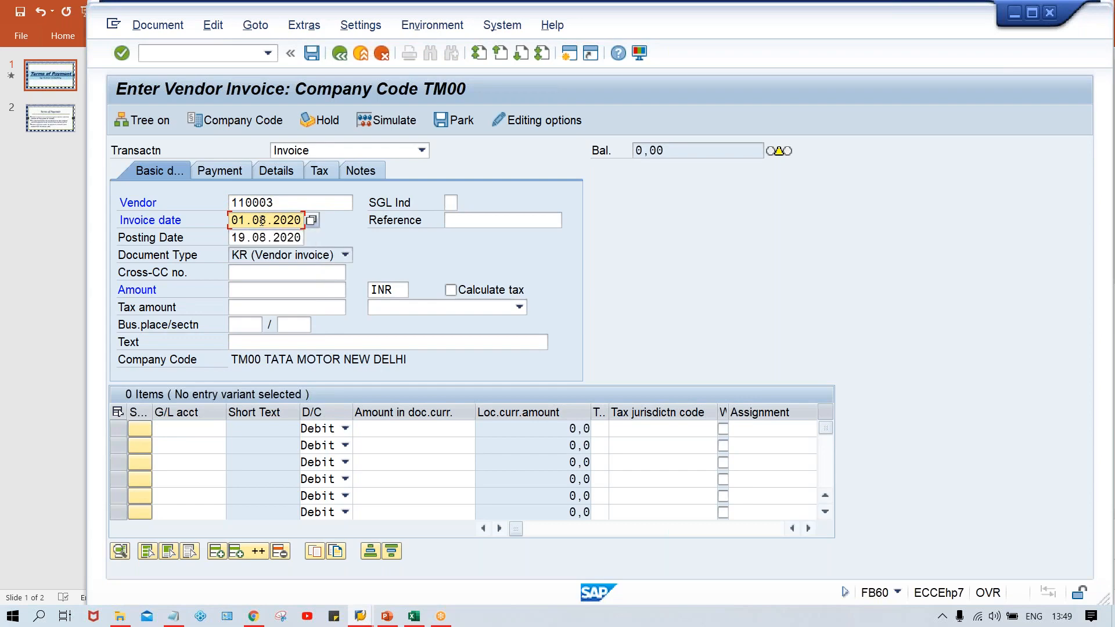
Step: Set the vendor invoice's posting date to 05.08.2020
{"action": "key", "text": "Tab"}
{"action": "key", "text": "Tab"}
{"action": "key", "text": "shift+Tab"}
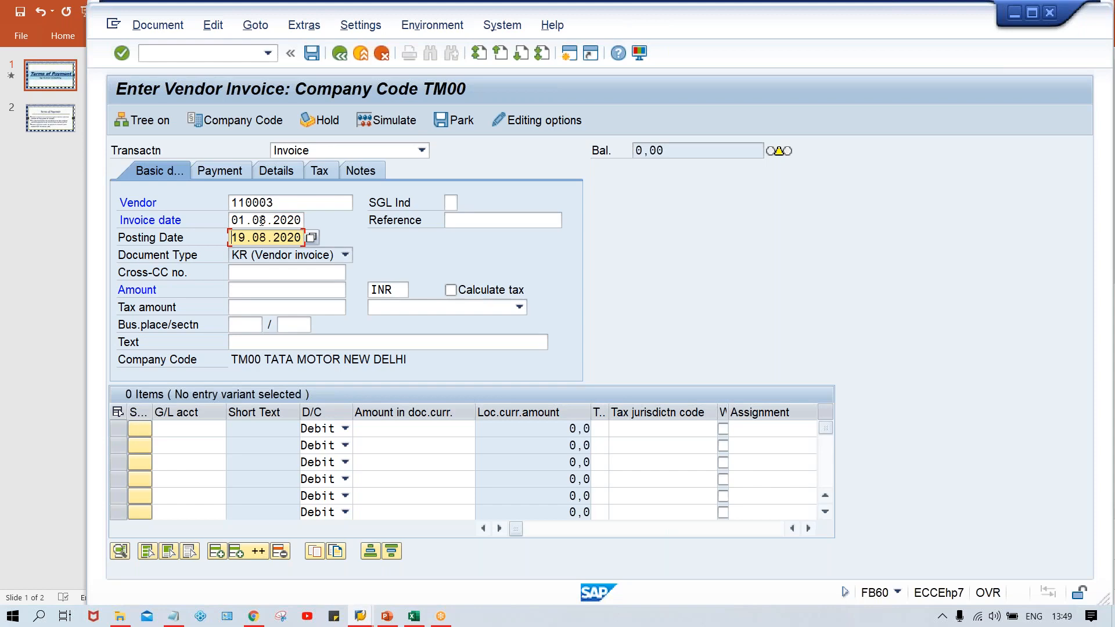
{"action": "type", "text": "05"}
{"action": "left_click", "coordinate": [252, 219]}
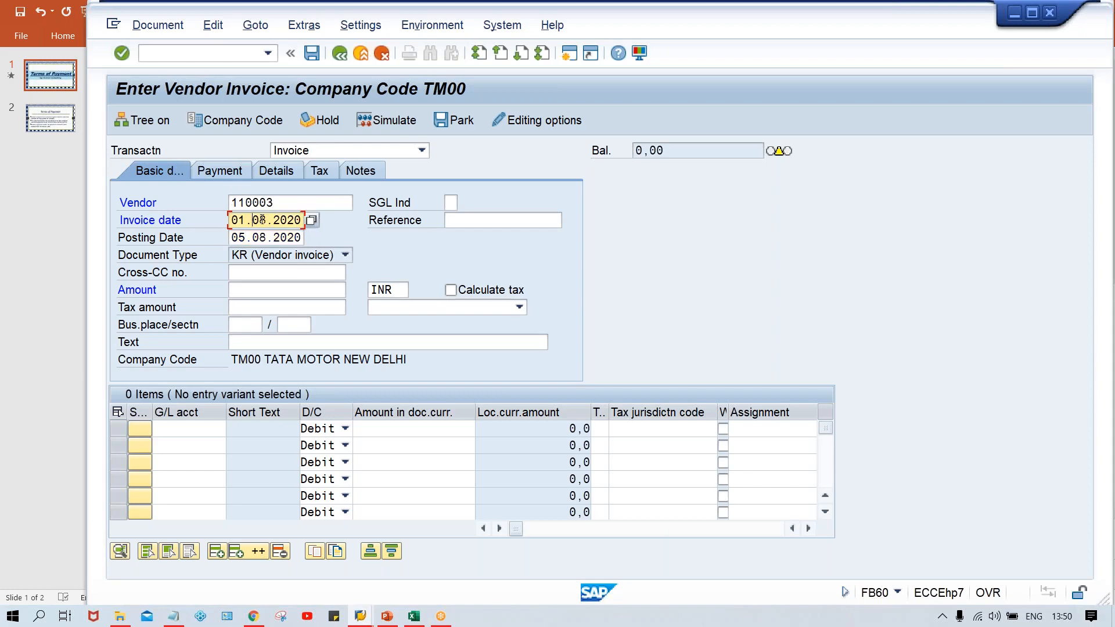
{"action": "left_click", "coordinate": [273, 233]}
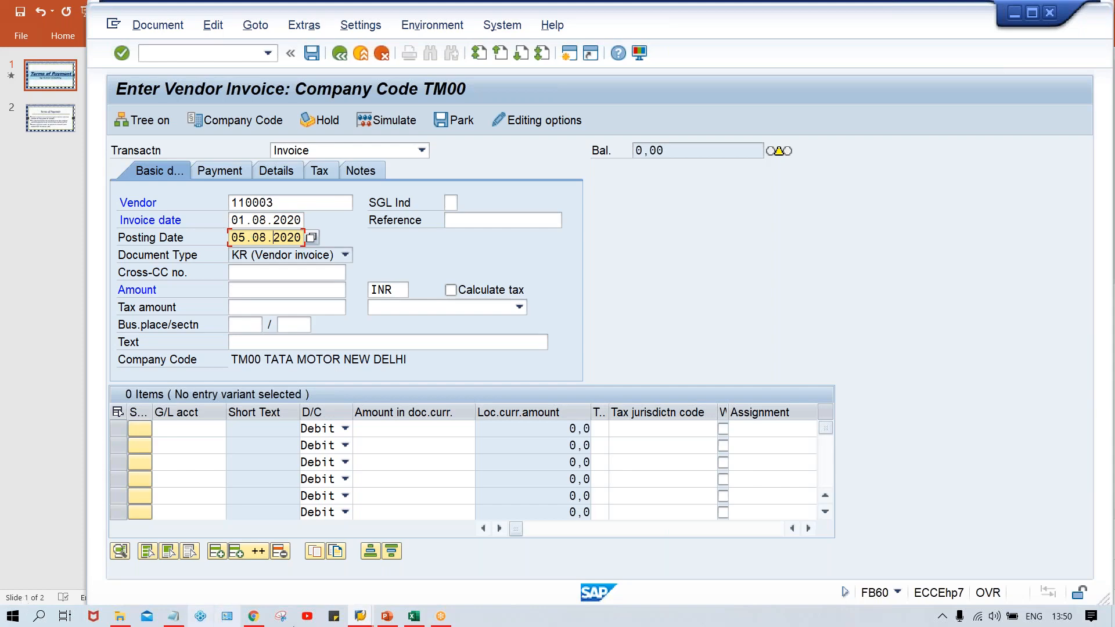
Step: Switch to the Excel sheet and review the invoice, posting and entry date rows in F12:G14
{"action": "left_click", "coordinate": [414, 616]}
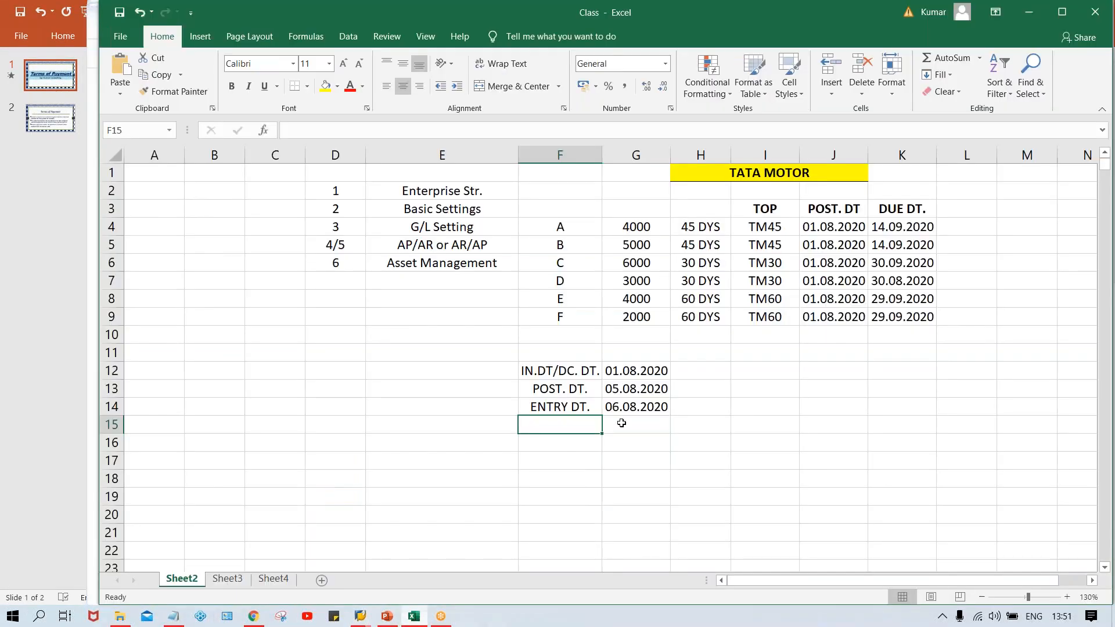
{"action": "left_click", "coordinate": [562, 394]}
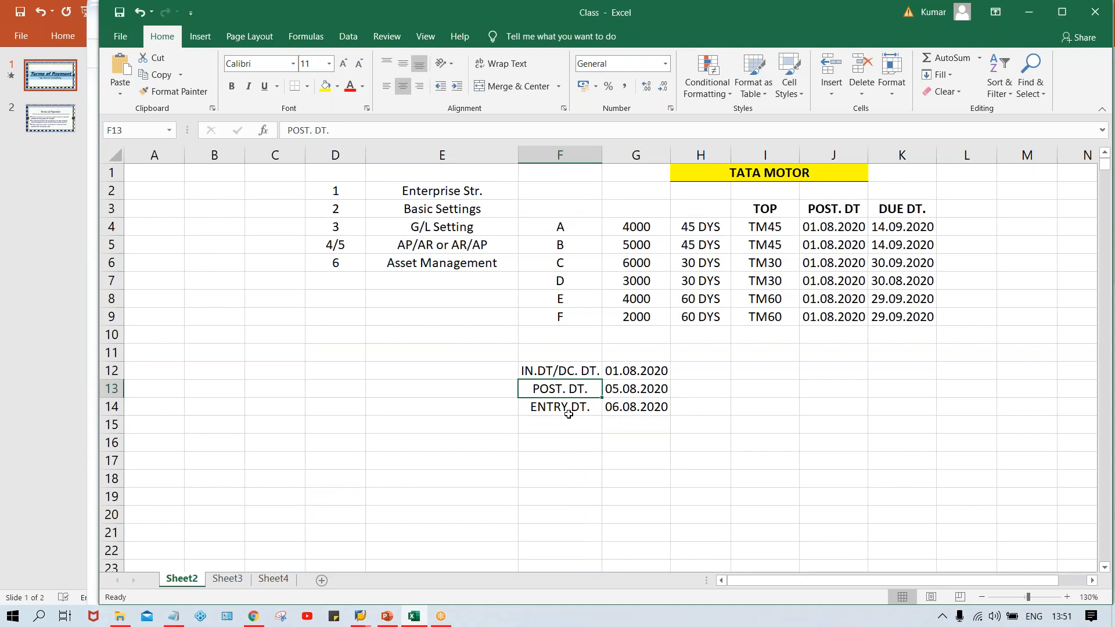
{"action": "left_click", "coordinate": [627, 406]}
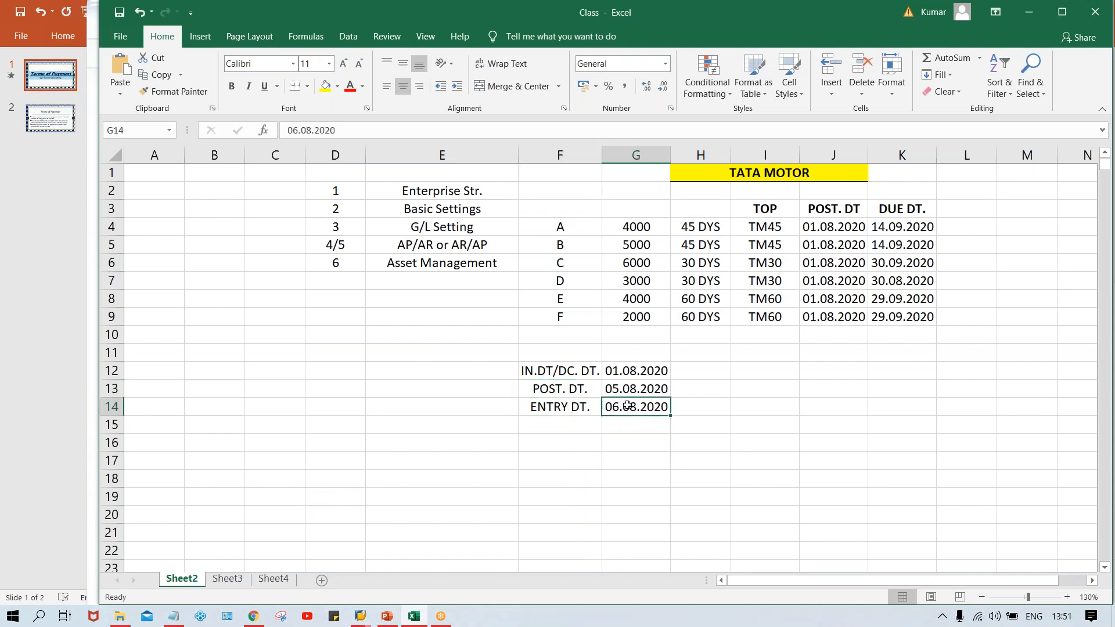
{"action": "left_click", "coordinate": [549, 408]}
{"action": "left_click", "coordinate": [629, 405]}
{"action": "left_click", "coordinate": [547, 406]}
{"action": "left_click", "coordinate": [650, 408]}
{"action": "left_click_drag", "start_coordinate": [574, 372], "coordinate": [579, 381]}
{"action": "left_click", "coordinate": [581, 405]}
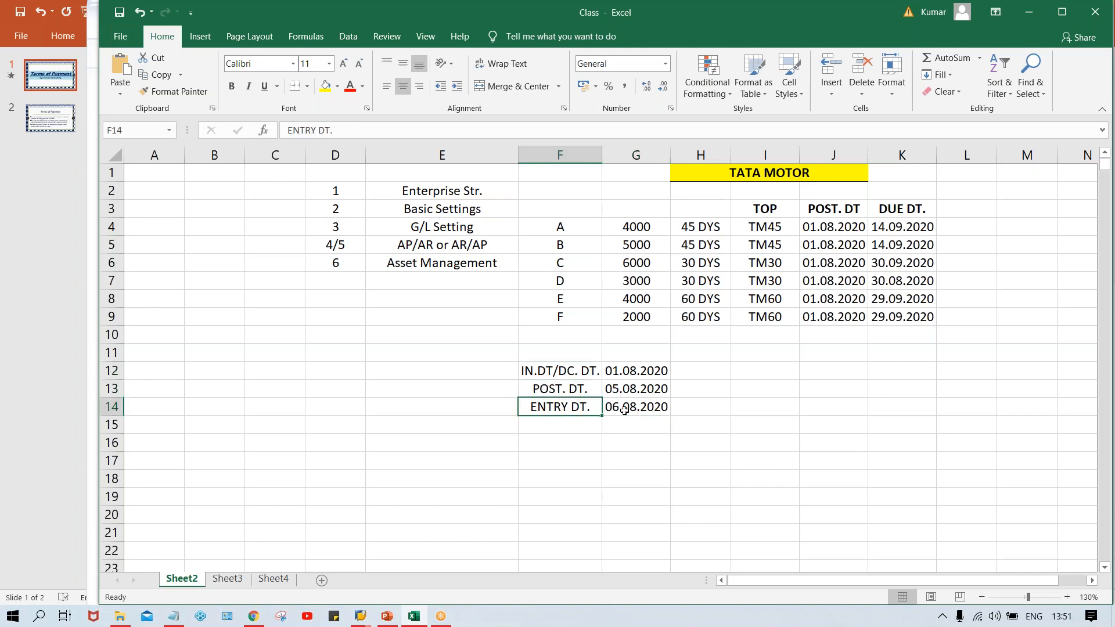
{"action": "left_click", "coordinate": [624, 411]}
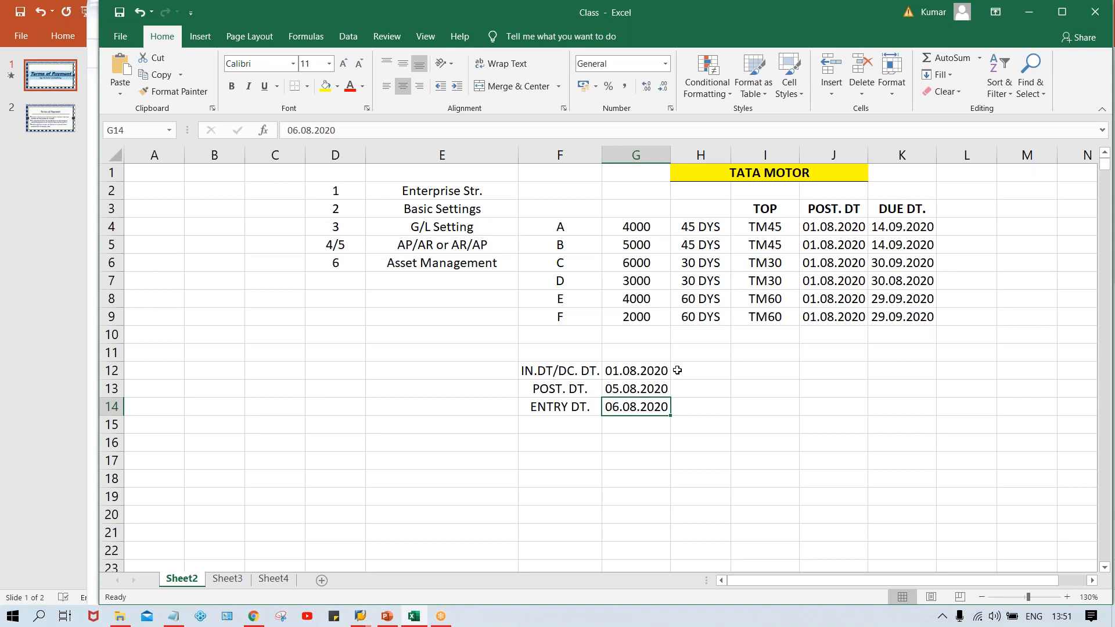
Step: Enter "30 DYS" in cell H12 and fill it down through H14 beside the three dates
{"action": "left_click", "coordinate": [720, 372]}
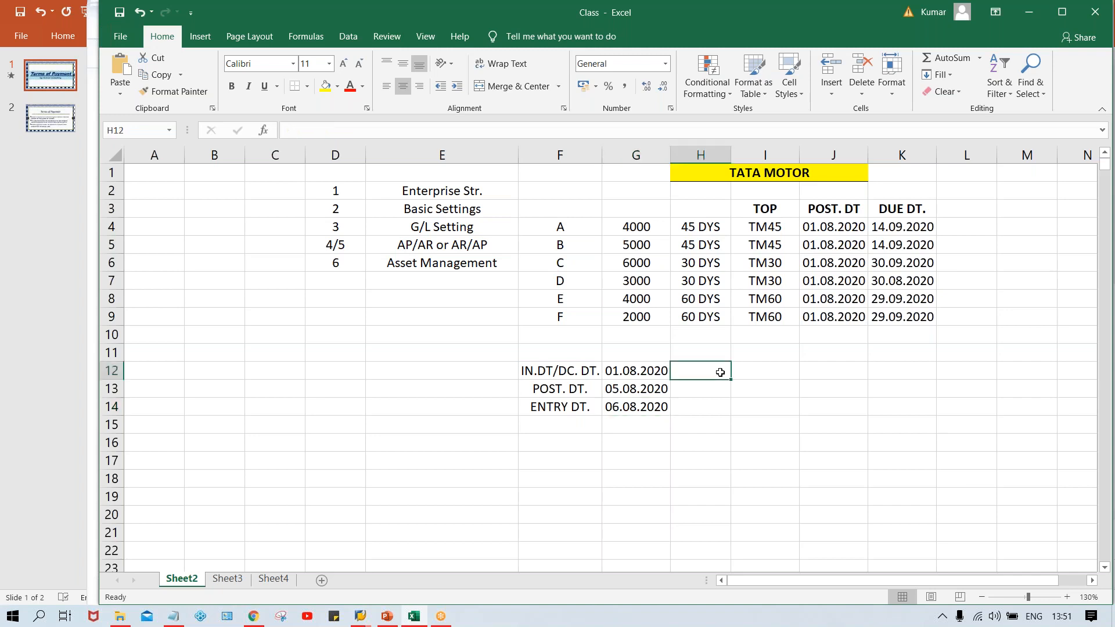
{"action": "type", "text": "30 DY"}
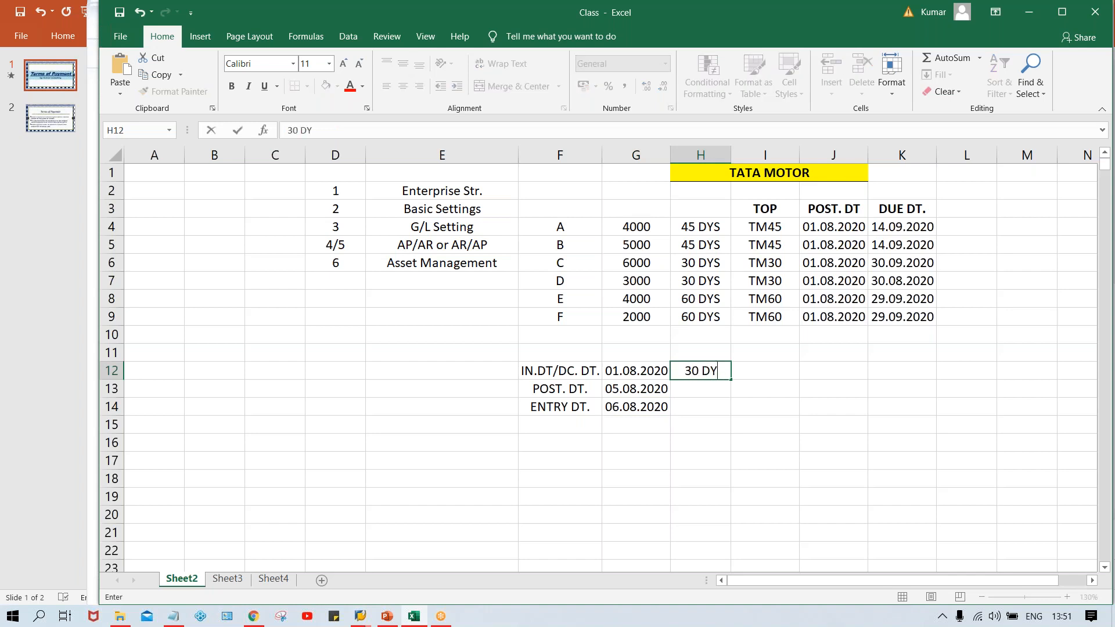
{"action": "type", "text": "S"}
{"action": "key", "text": "Return"}
{"action": "left_click_drag", "start_coordinate": [720, 372], "coordinate": [714, 404]}
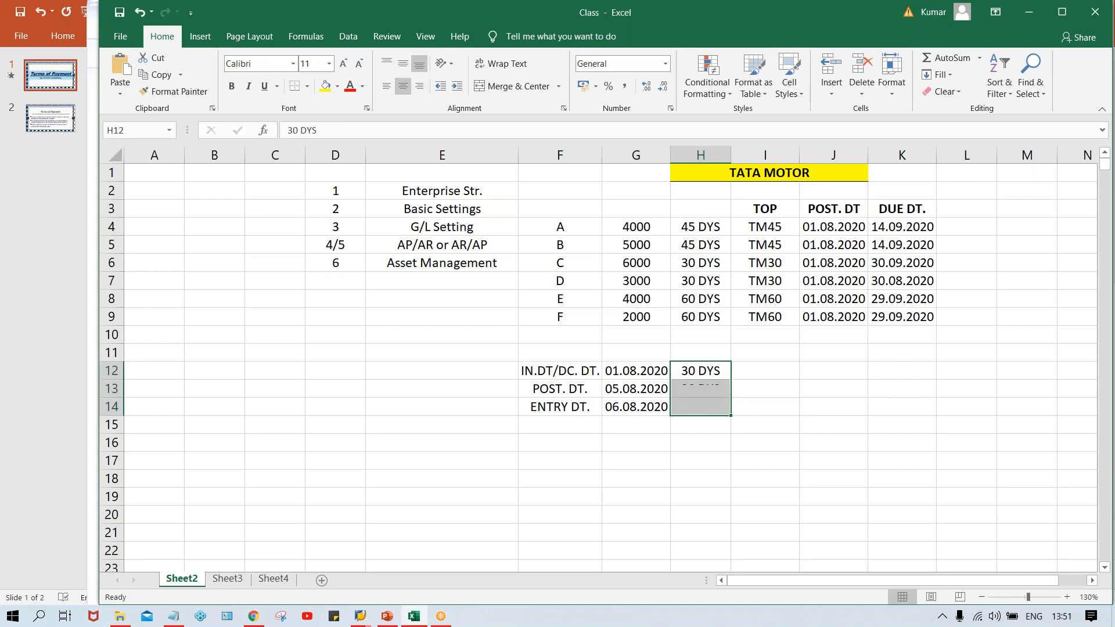
{"action": "key", "text": "ctrl+d"}
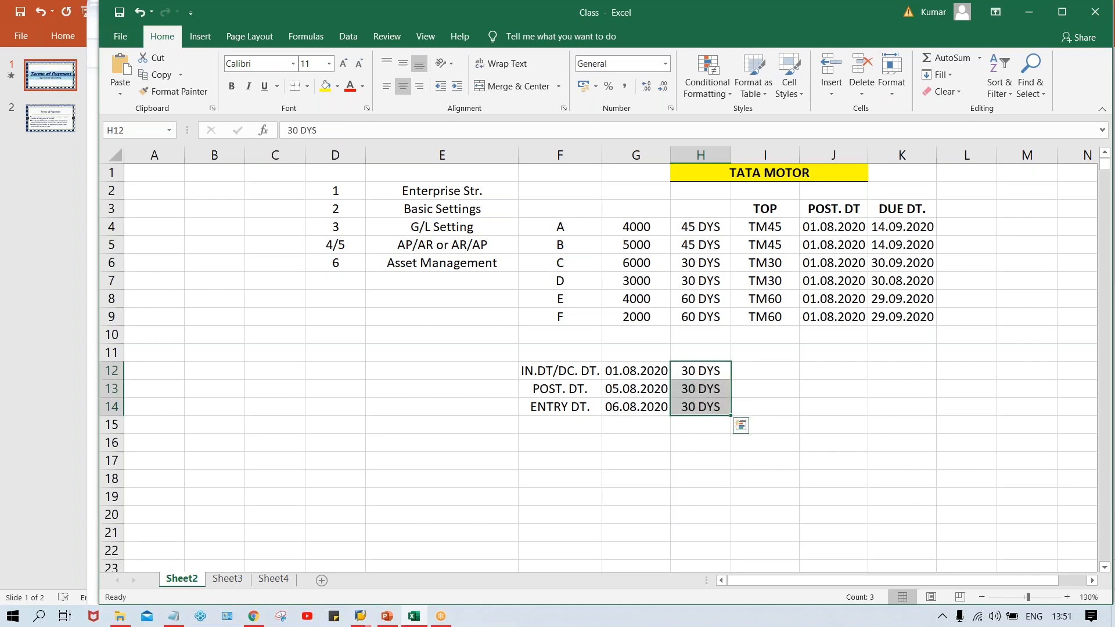
Step: Compare the invoice, posting and entry date rows as possible starting points for the 30-day term
{"action": "left_click", "coordinate": [689, 373]}
{"action": "left_click", "coordinate": [547, 378]}
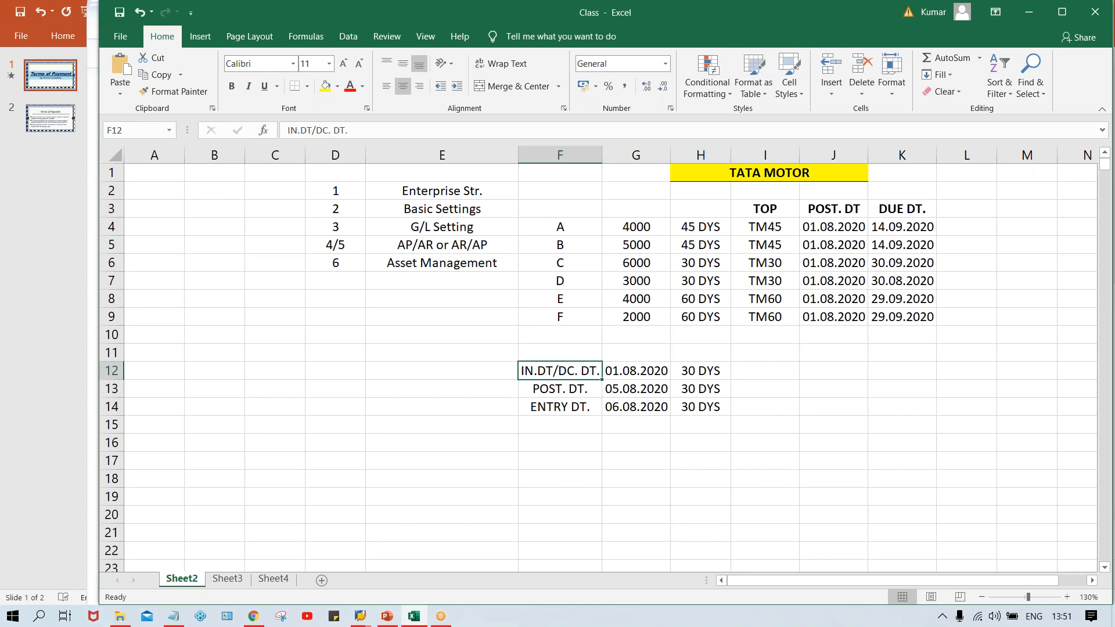
{"action": "left_click", "coordinate": [763, 383]}
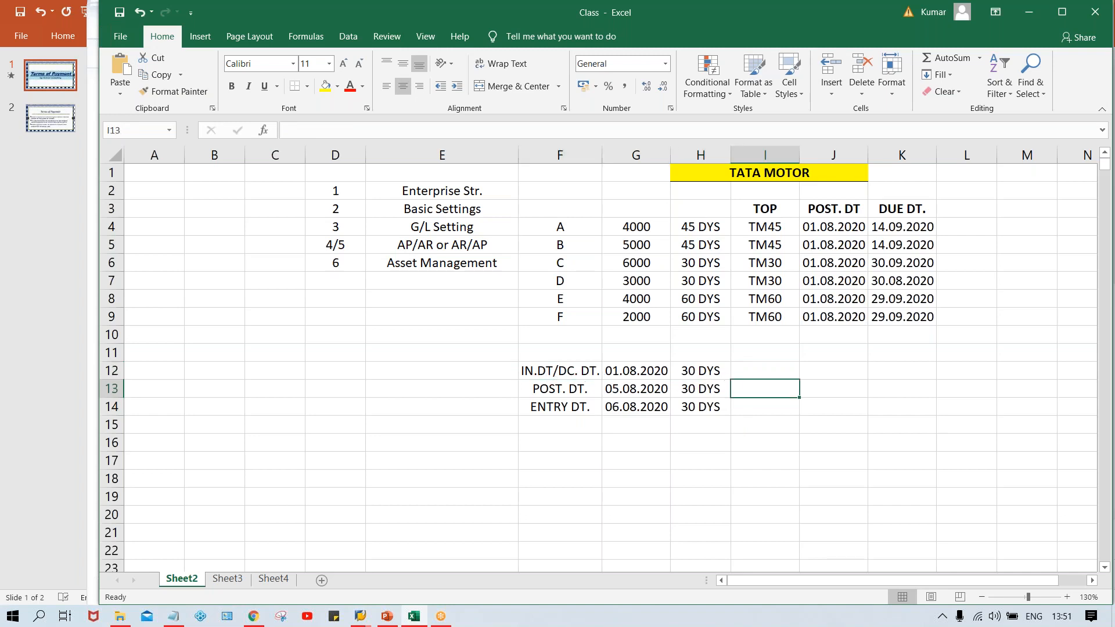
{"action": "left_click", "coordinate": [552, 393]}
{"action": "left_click", "coordinate": [766, 394]}
{"action": "left_click", "coordinate": [545, 414]}
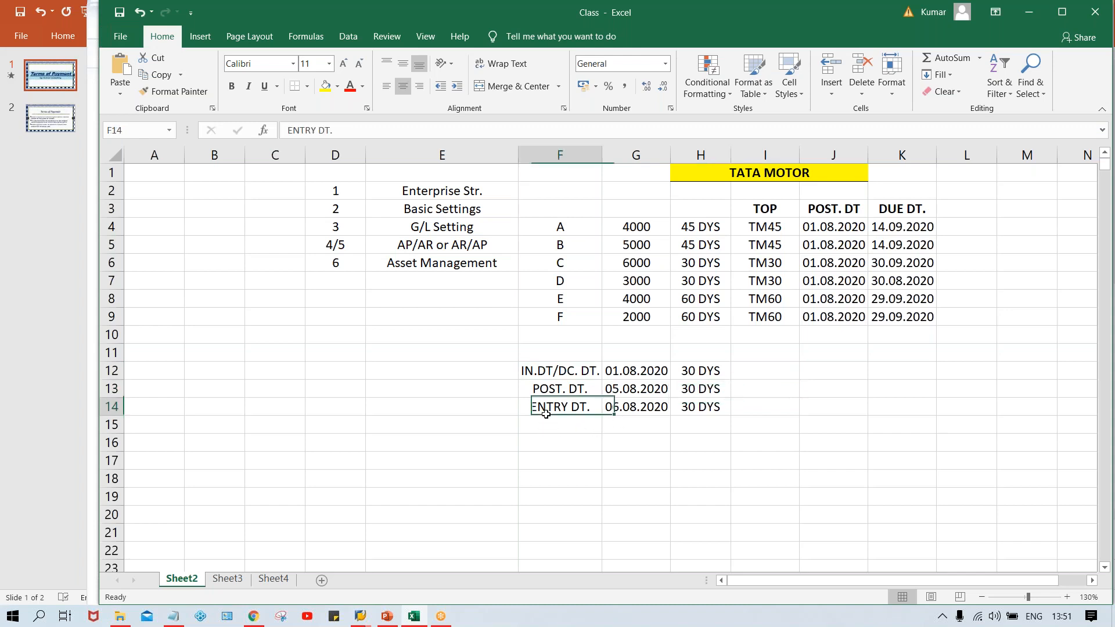
{"action": "left_click", "coordinate": [775, 402]}
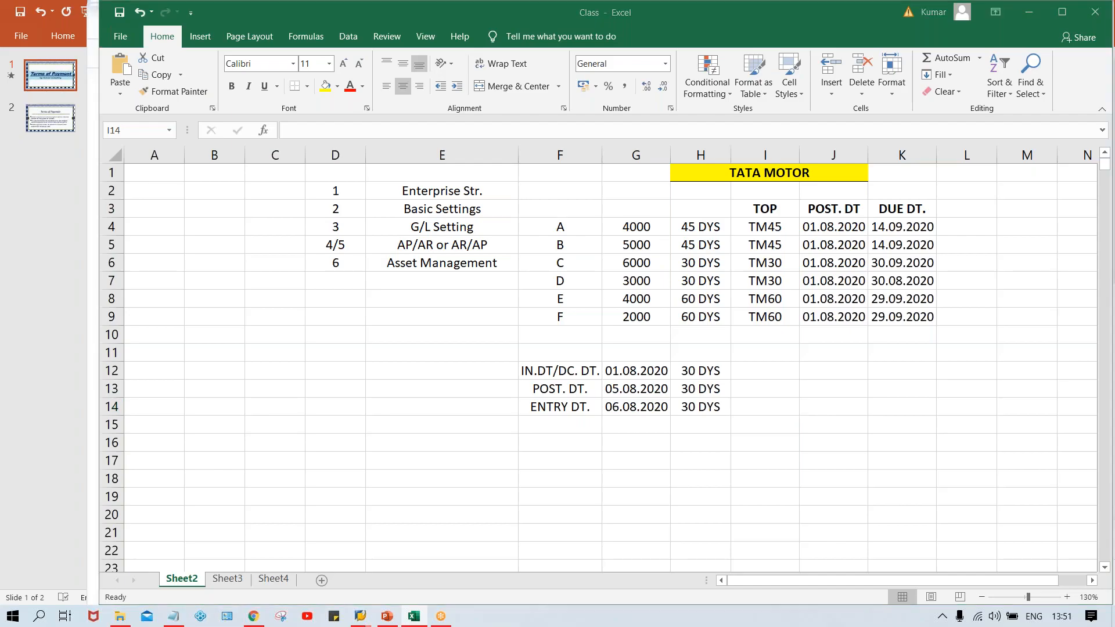
Step: Switch to the SAP payment terms window and save the new TM30 entry
{"action": "key", "text": "alt+Tab"}
{"action": "left_click", "coordinate": [360, 615]}
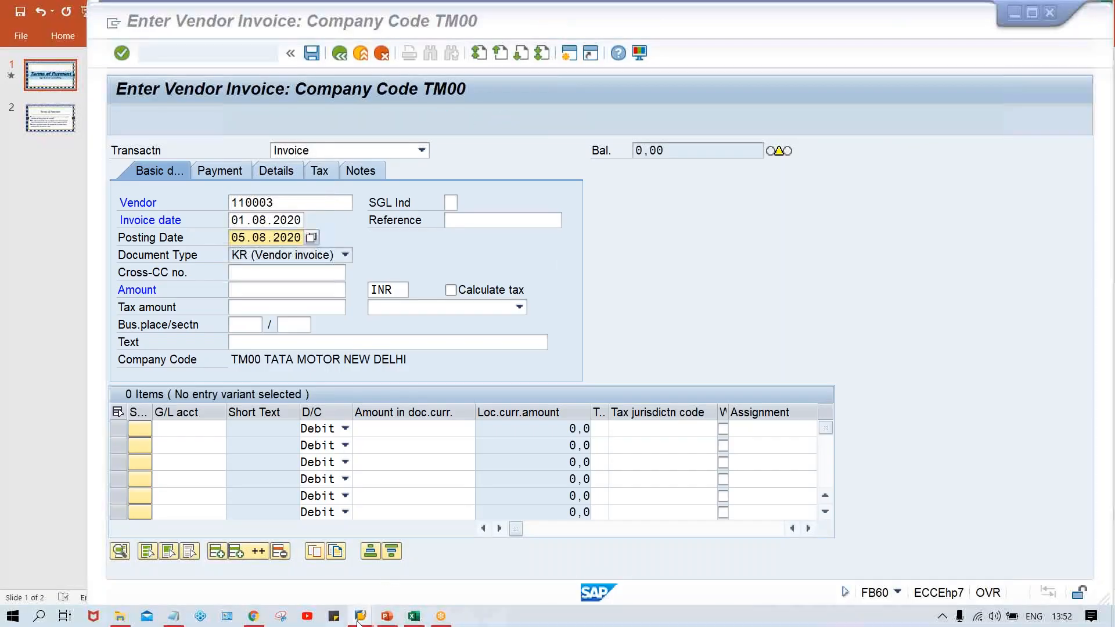
{"action": "left_click", "coordinate": [377, 552]}
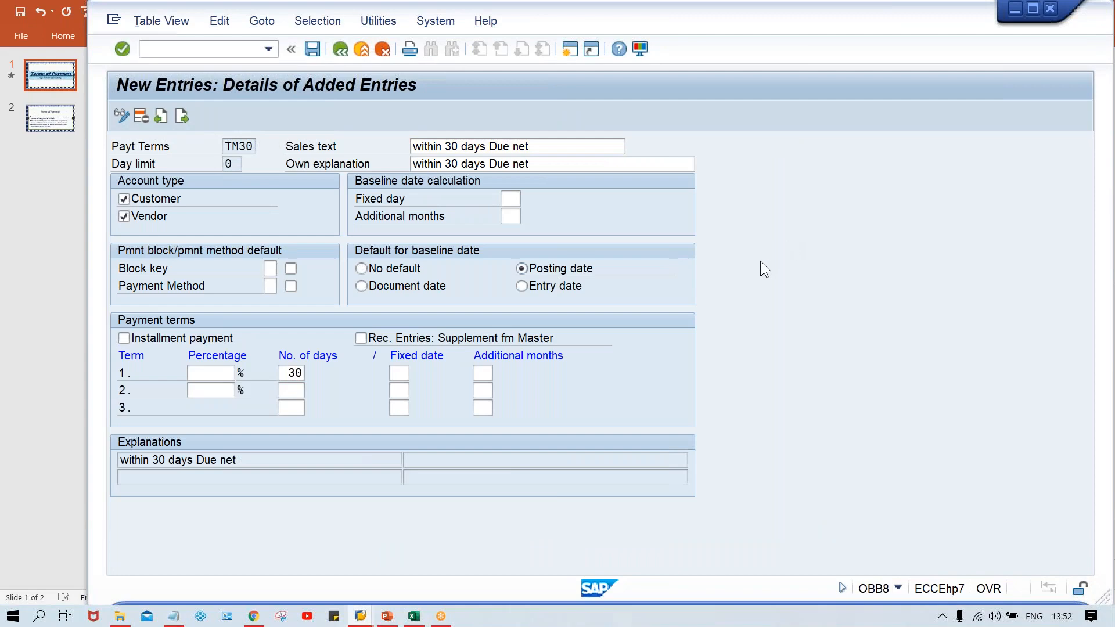
{"action": "key", "text": "ctrl+s"}
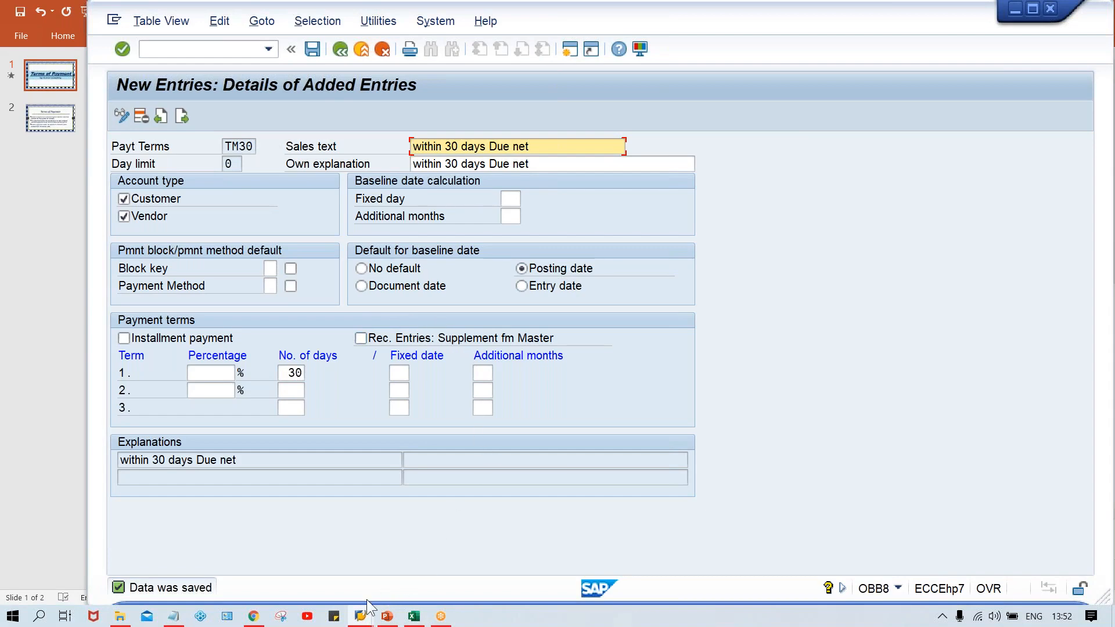
Step: Return to the SAP vendor invoice window and highlight the posting date value
{"action": "left_click", "coordinate": [360, 616]}
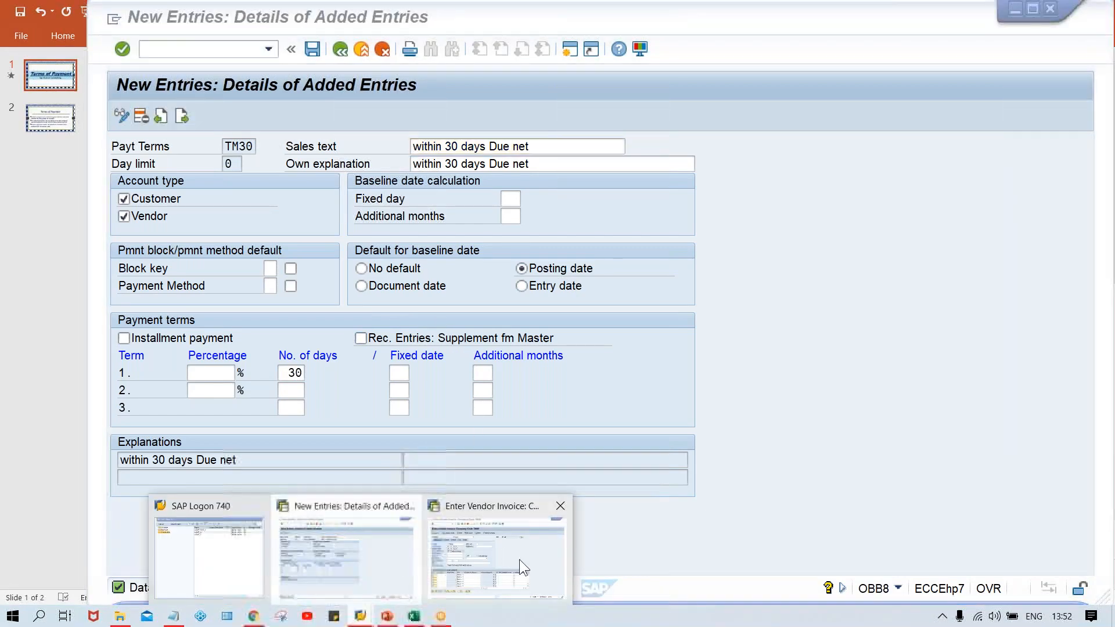
{"action": "left_click", "coordinate": [519, 559]}
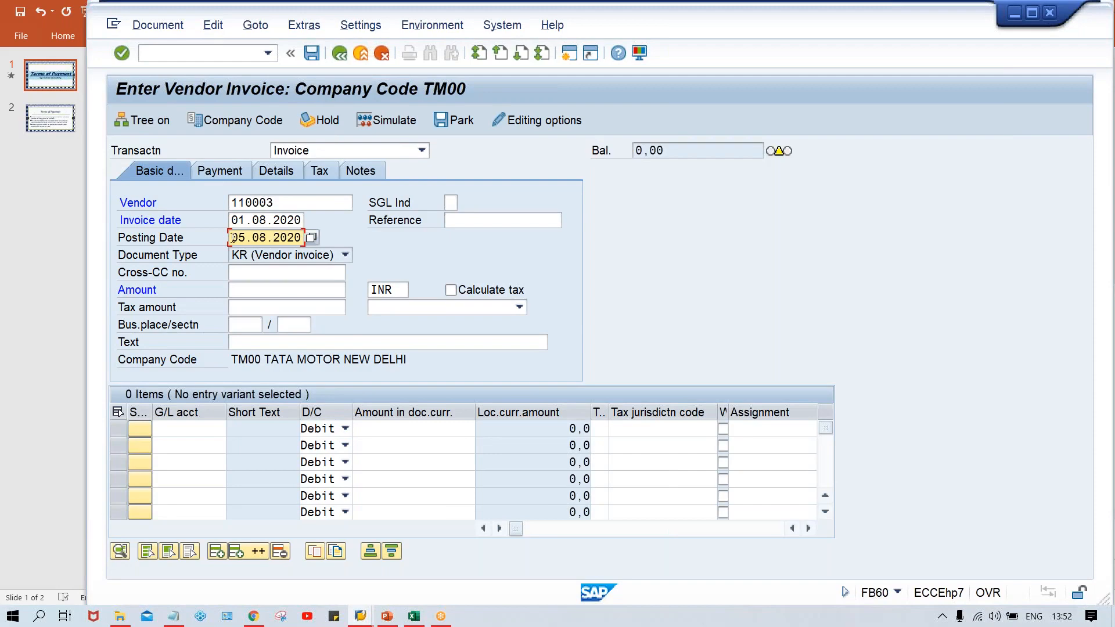
{"action": "left_click_drag", "start_coordinate": [231, 238], "coordinate": [327, 243]}
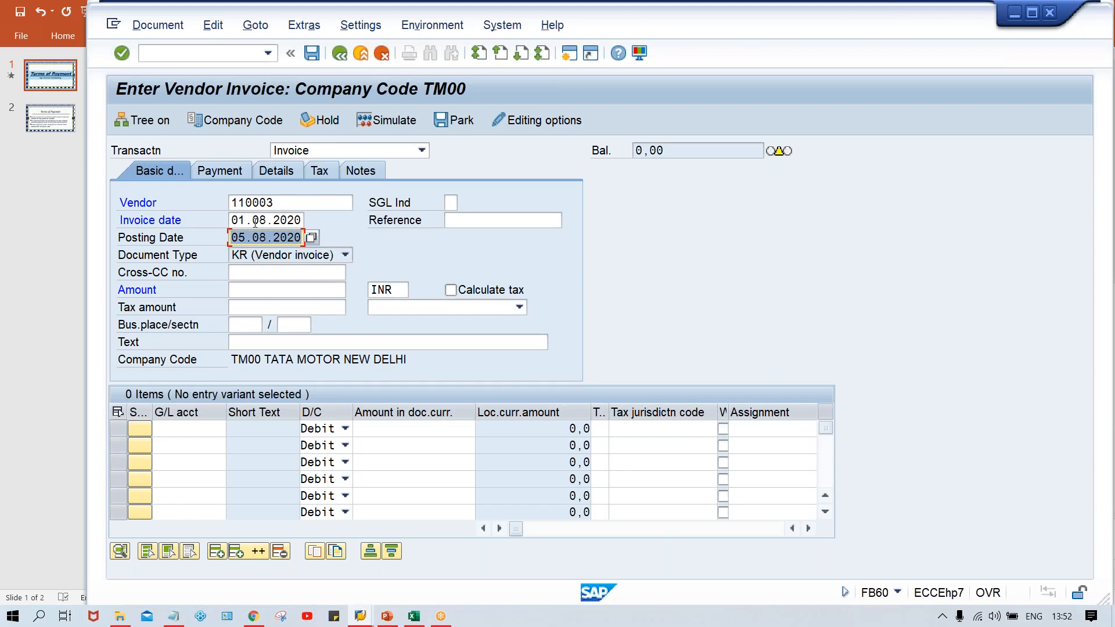
Step: Switch to the SAP payment terms window, set TM30's default for baseline date to Posting date, and save the entry
{"action": "left_click", "coordinate": [236, 220]}
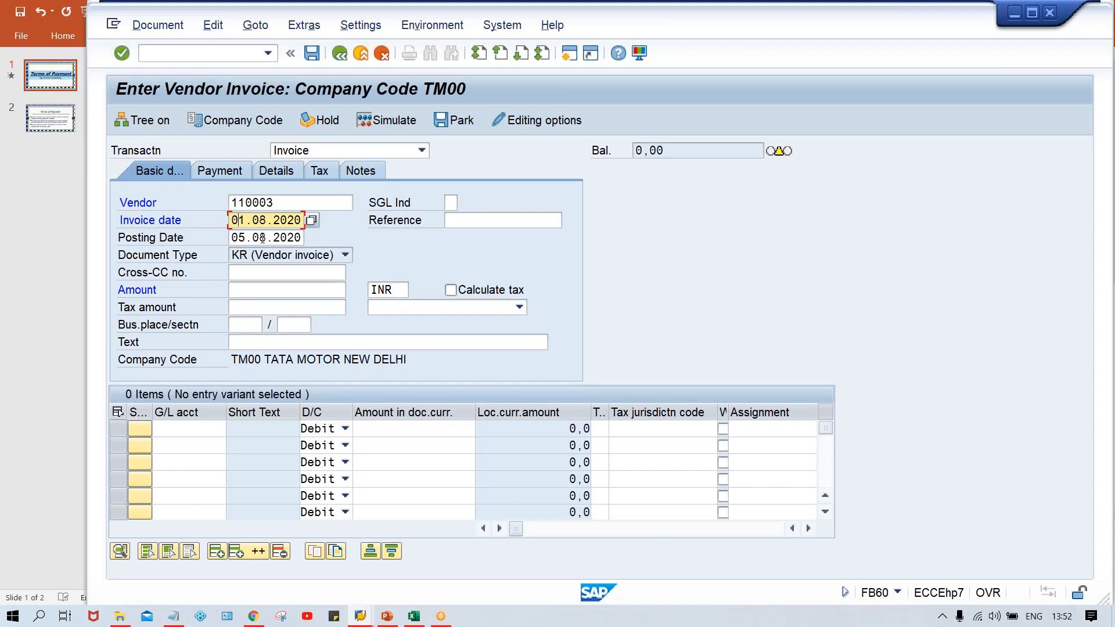
{"action": "key", "text": "alt+Tab"}
{"action": "left_click", "coordinate": [386, 287]}
{"action": "key", "text": "alt+Tab"}
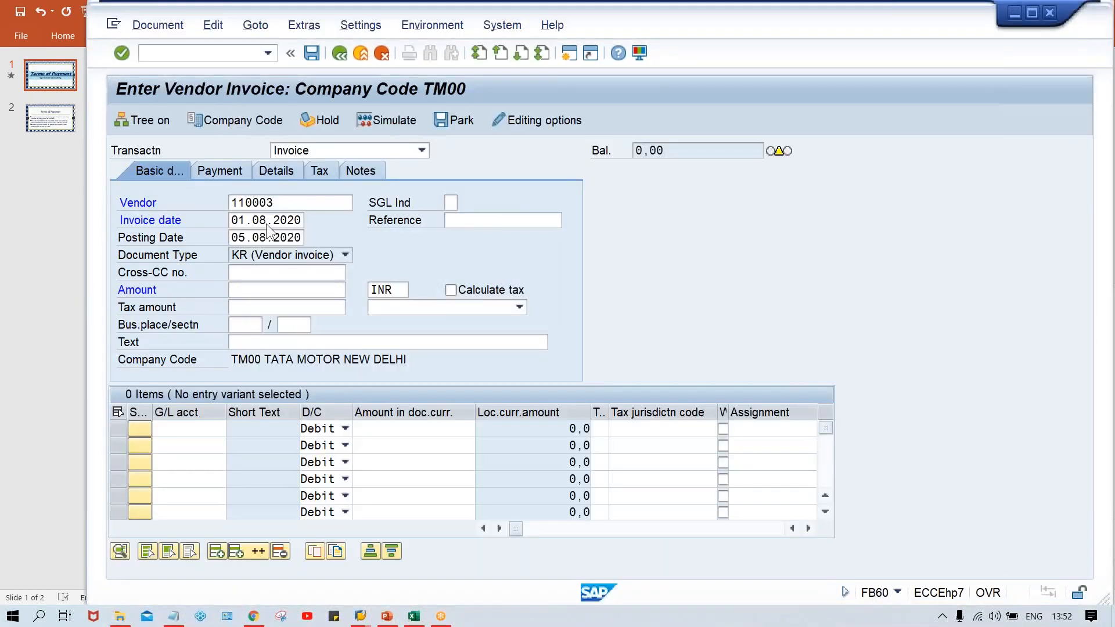
{"action": "key", "text": "alt+Tab"}
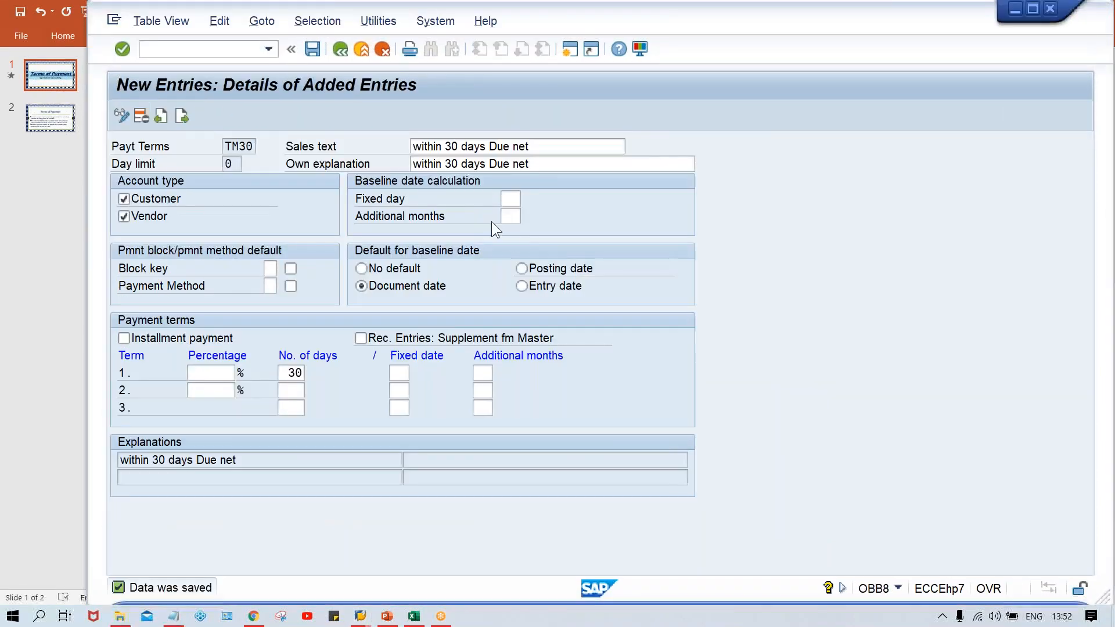
{"action": "left_click", "coordinate": [525, 269]}
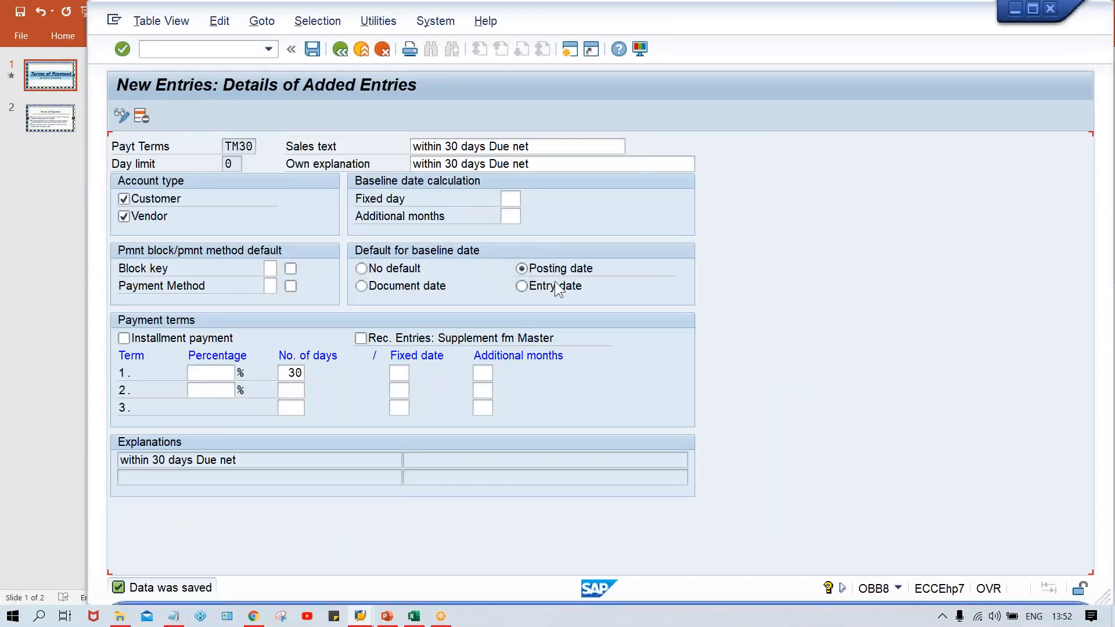
{"action": "key", "text": "ctrl+s"}
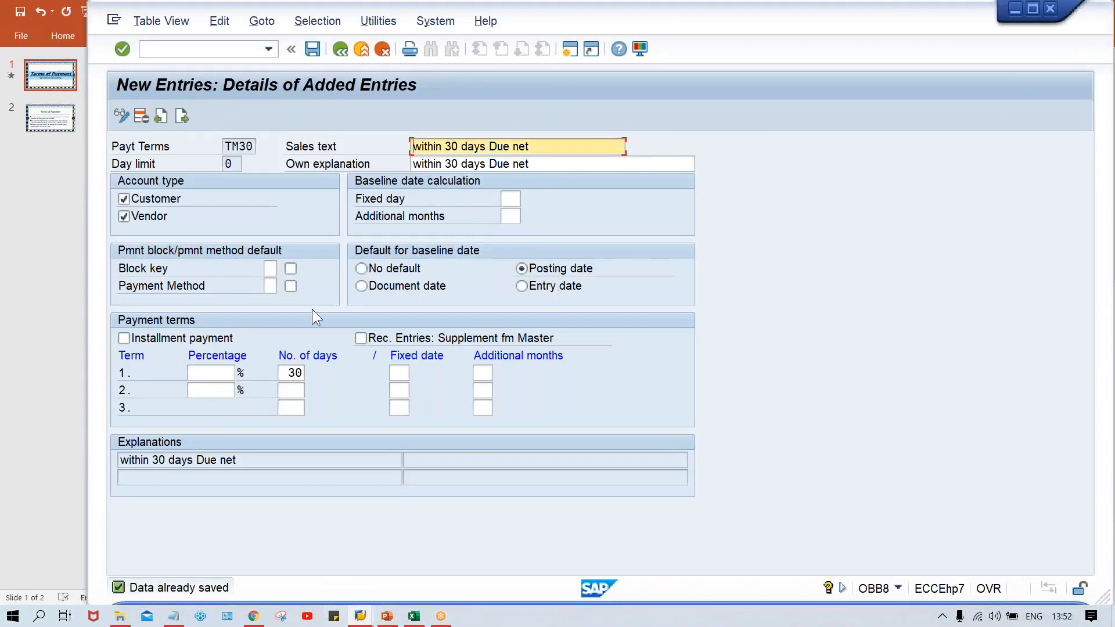
{"action": "double_click", "coordinate": [225, 145]}
{"action": "left_click", "coordinate": [269, 151]}
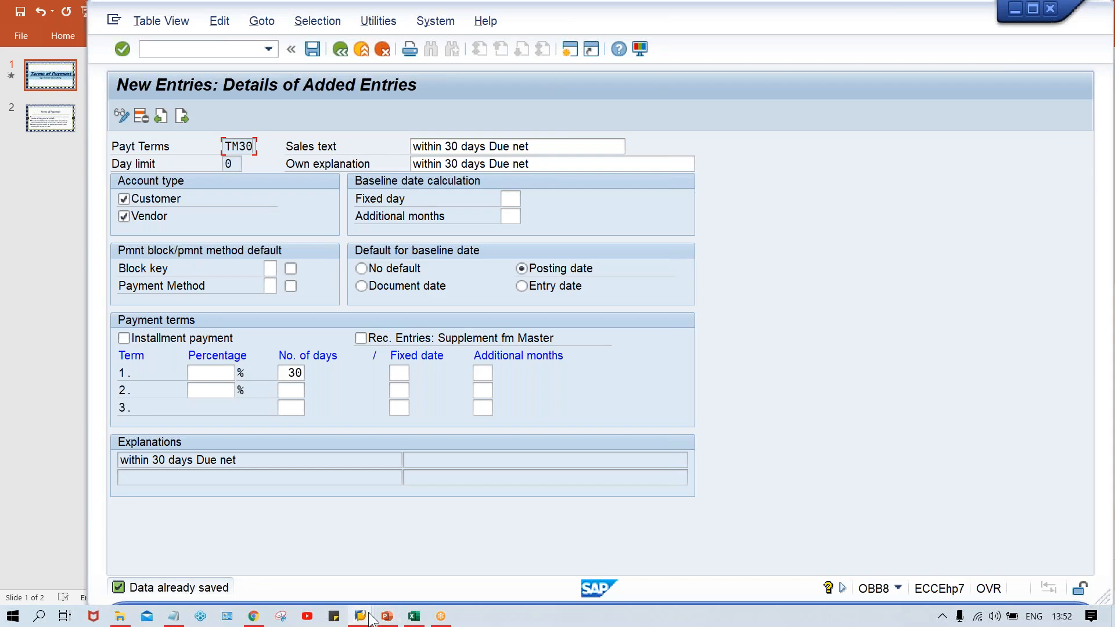
Step: From the vendor invoice window, start transaction XK02 and open the test vendor's company code payment transactions data for TM00
{"action": "mouse_move", "coordinate": [360, 616]}
{"action": "left_click", "coordinate": [453, 546]}
{"action": "left_click", "coordinate": [203, 53]}
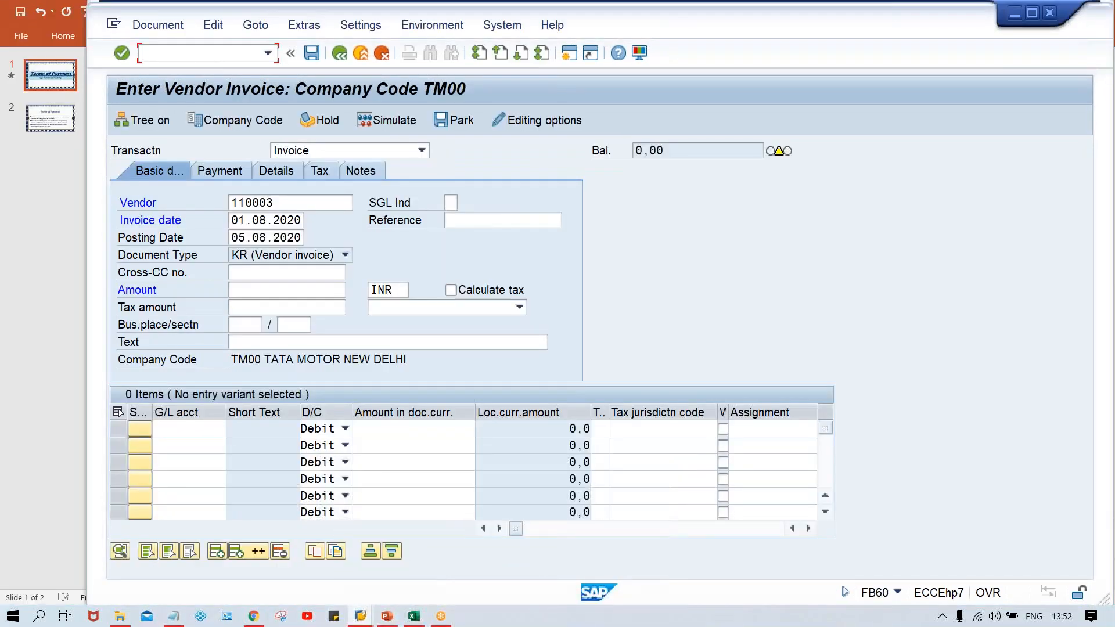
{"action": "type", "text": "/NXK02"}
{"action": "key", "text": "Return"}
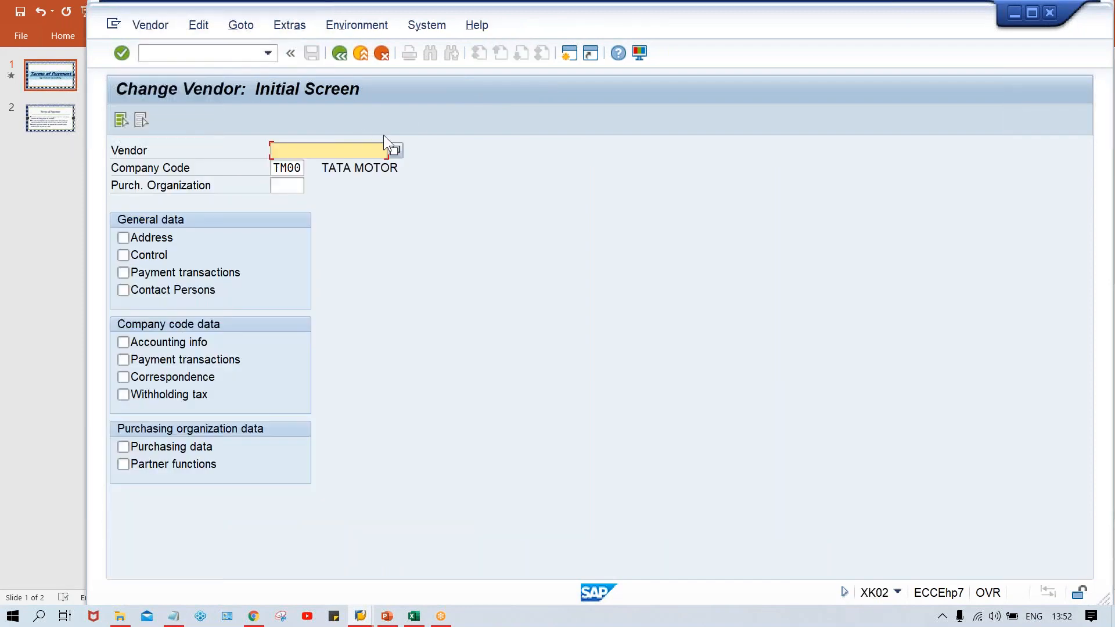
{"action": "left_click", "coordinate": [337, 150]}
{"action": "left_click", "coordinate": [332, 167]}
{"action": "left_click", "coordinate": [160, 361]}
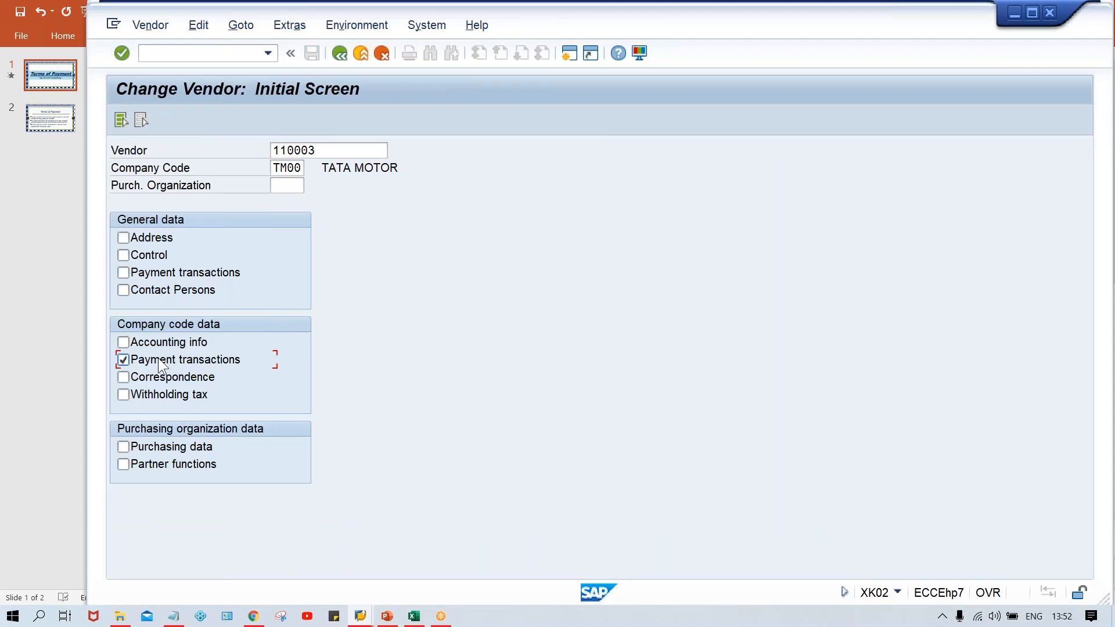
{"action": "key", "text": "Return"}
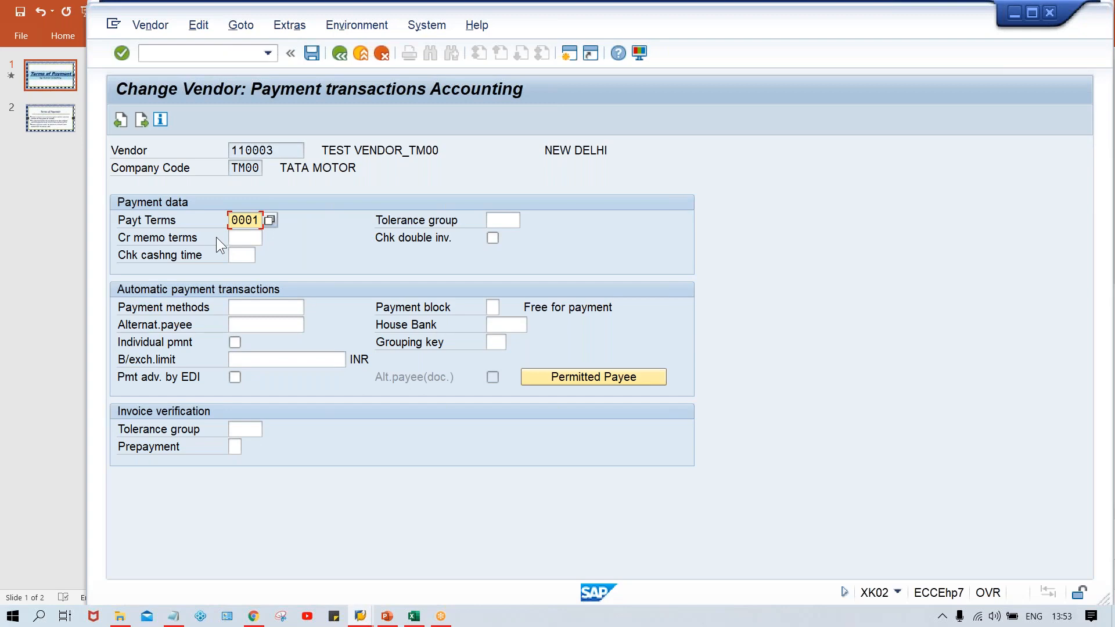
Step: Set the vendor's payment terms to TM30 in the payment data and save the vendor record
{"action": "key", "text": "Delete"}
{"action": "key", "text": "Delete"}
{"action": "type", "text": "TM30"}
{"action": "key", "text": "ctrl+s"}
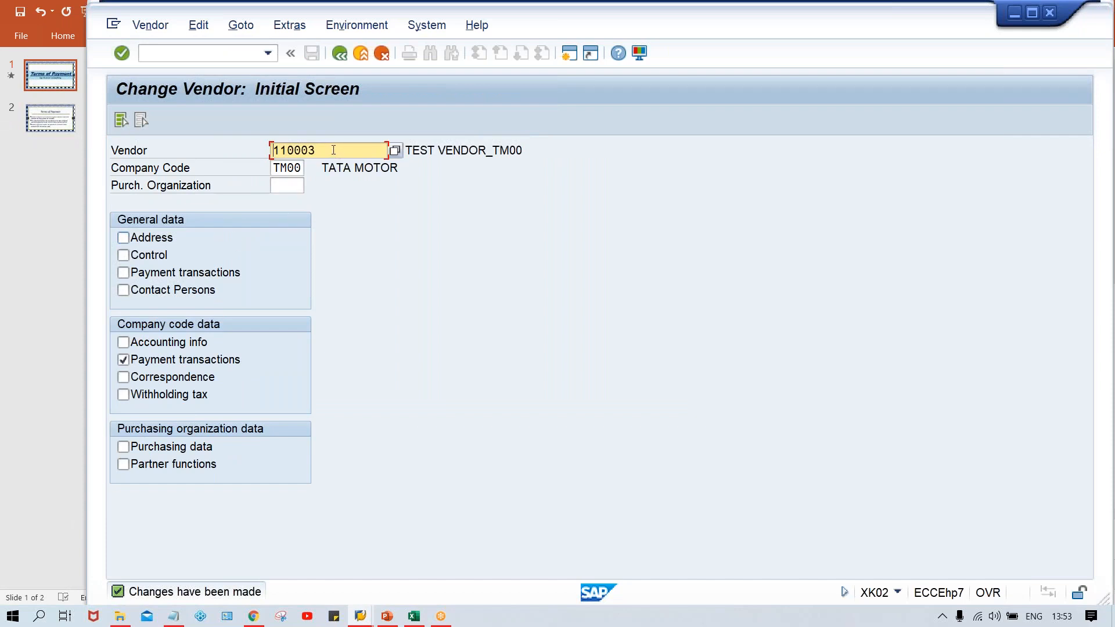
Step: Copy the vendor number, start transaction FB60, and enter the number as the vendor of a new invoice
{"action": "left_click_drag", "start_coordinate": [316, 150], "coordinate": [231, 156]}
{"action": "key", "text": "ctrl+c"}
{"action": "left_click", "coordinate": [228, 171]}
{"action": "left_click", "coordinate": [200, 56]}
{"action": "type", "text": "/NFB60"}
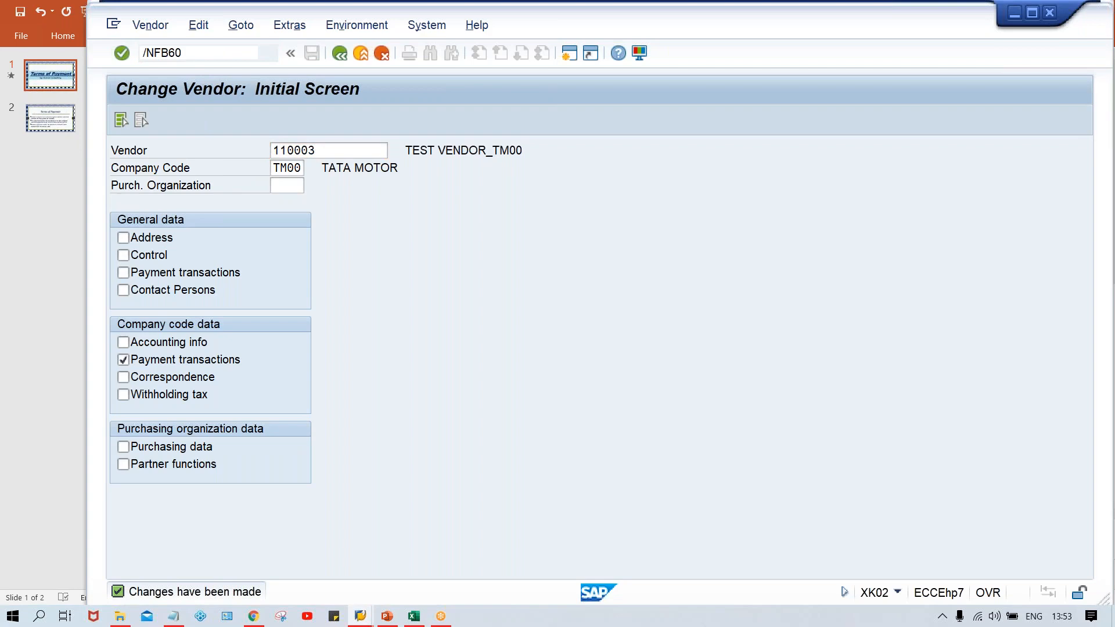
{"action": "key", "text": "Return"}
{"action": "key", "text": "F7"}
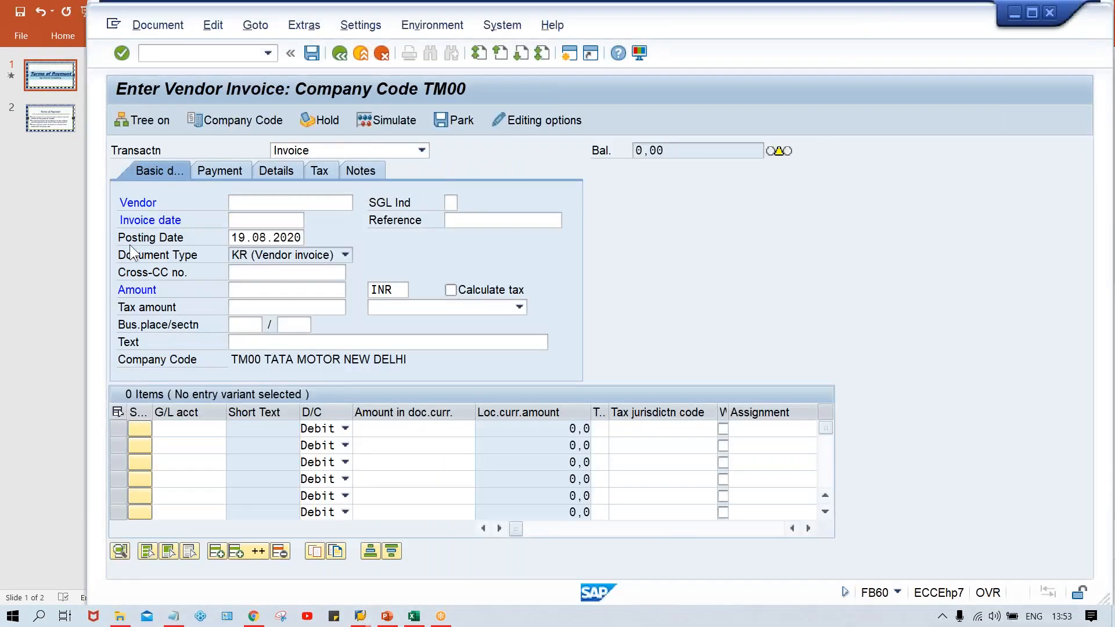
{"action": "left_click", "coordinate": [291, 202]}
{"action": "left_click", "coordinate": [268, 220]}
{"action": "key", "text": "Tab"}
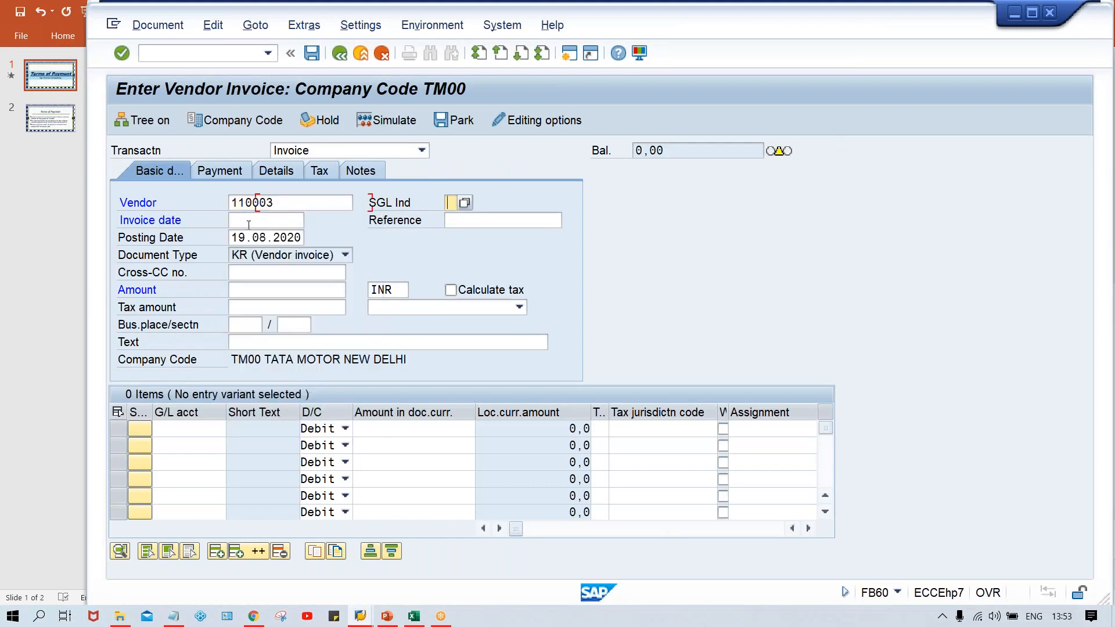
Step: Set the invoice date to 15.08.2020 and the invoice amount to 5000
{"action": "left_click", "coordinate": [258, 221]}
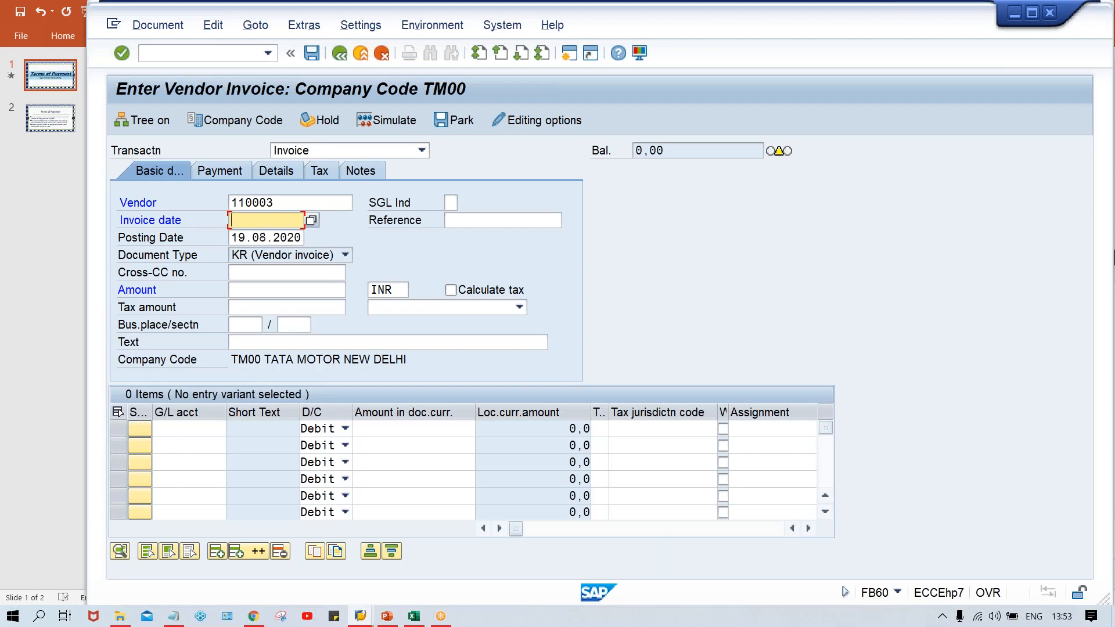
{"action": "type", "text": "15.08.2020"}
{"action": "key", "text": "Tab"}
{"action": "key", "text": "Tab"}
{"action": "key", "text": "Tab"}
{"action": "key", "text": "Tab"}
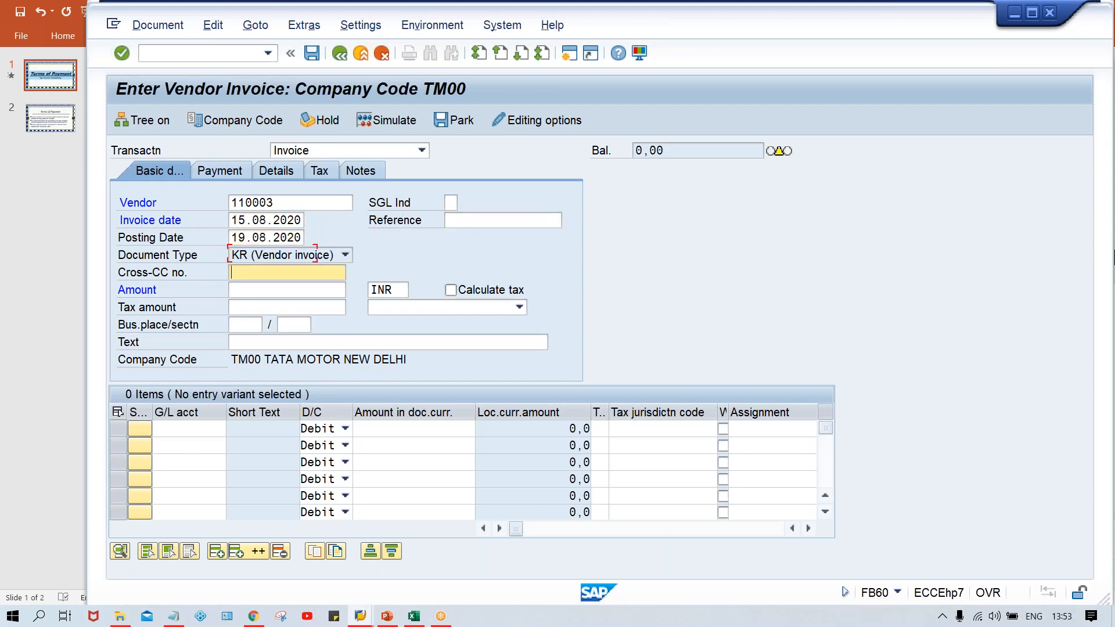
{"action": "type", "text": "5000"}
{"action": "key", "text": "ctrl+Tab"}
{"action": "key", "text": "Tab"}
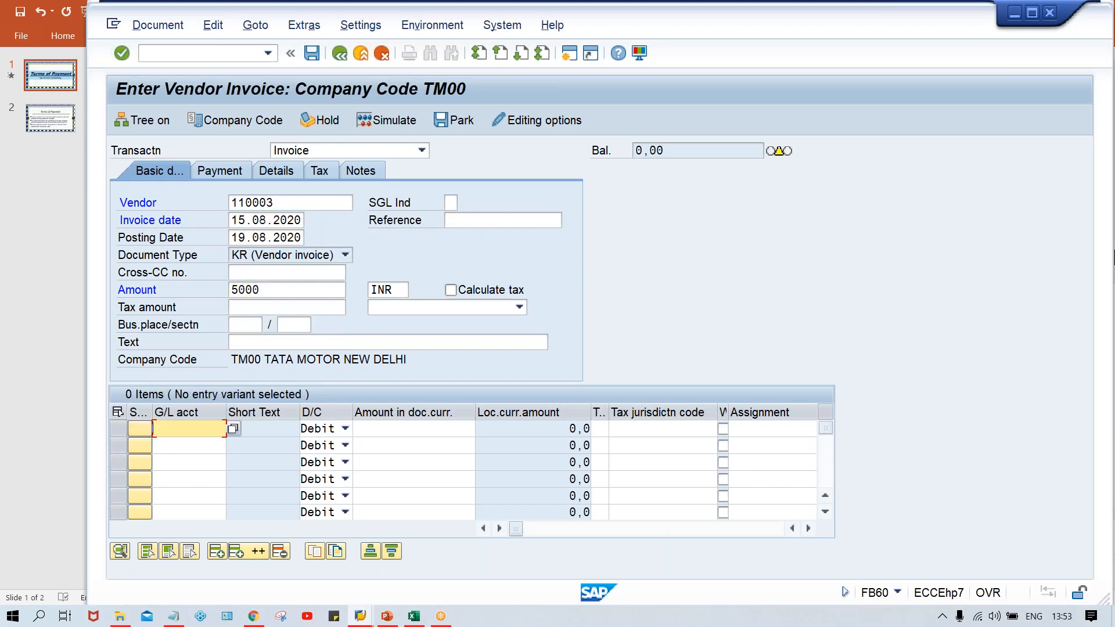
Step: Add a debit line item for G/L account 4000 with an amount of 5000 and validate the invoice
{"action": "type", "text": "4"}
{"action": "key", "text": "Down"}
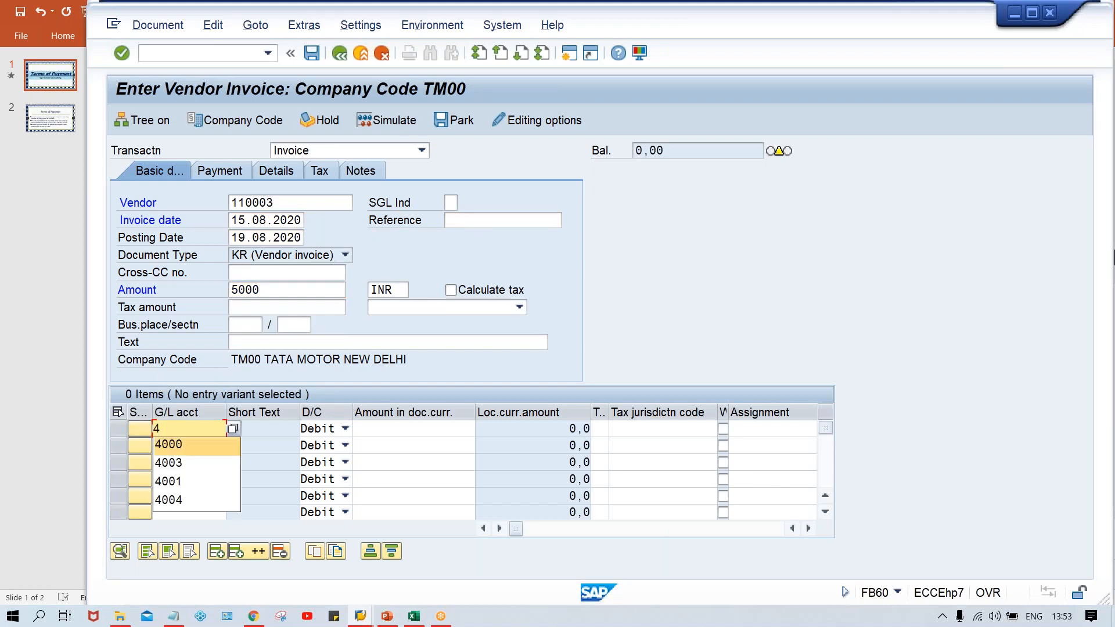
{"action": "key", "text": "Tab"}
{"action": "key", "text": "Tab"}
{"action": "type", "text": "5000"}
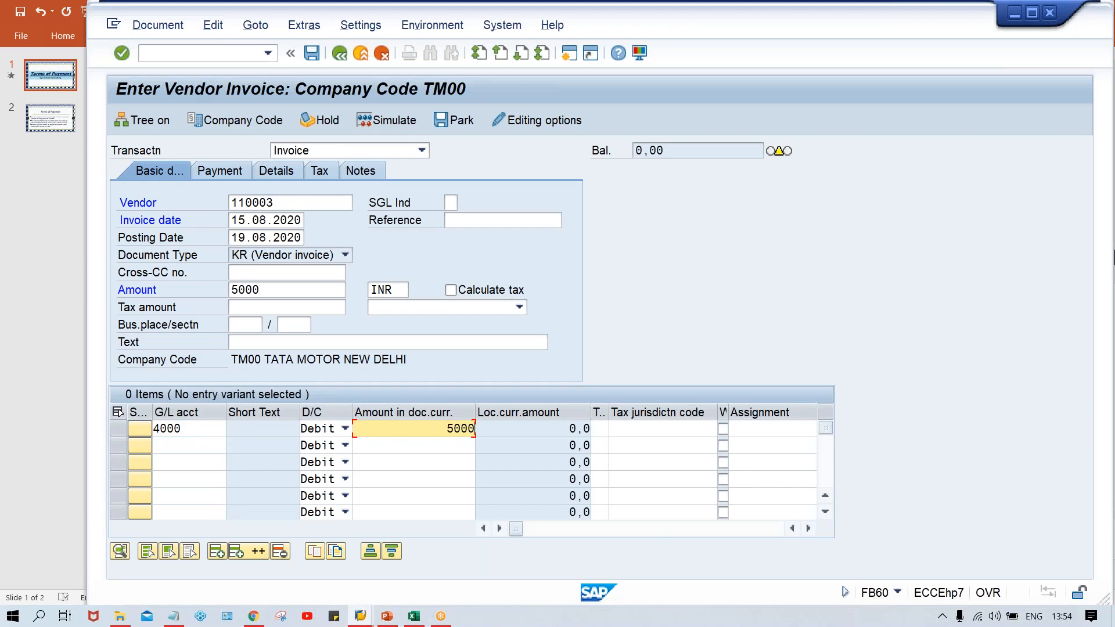
{"action": "key", "text": "Return"}
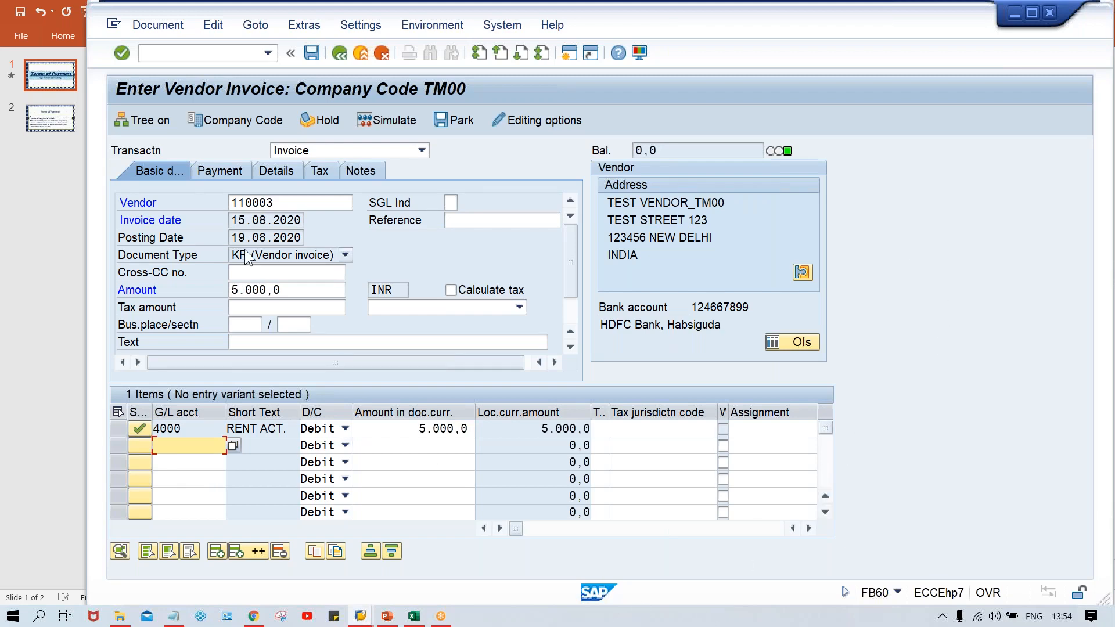
Step: Switch to the Excel Class workbook and set the posting date in G13 to 19.08.2020, matching the invoice
{"action": "left_click_drag", "start_coordinate": [232, 237], "coordinate": [323, 233]}
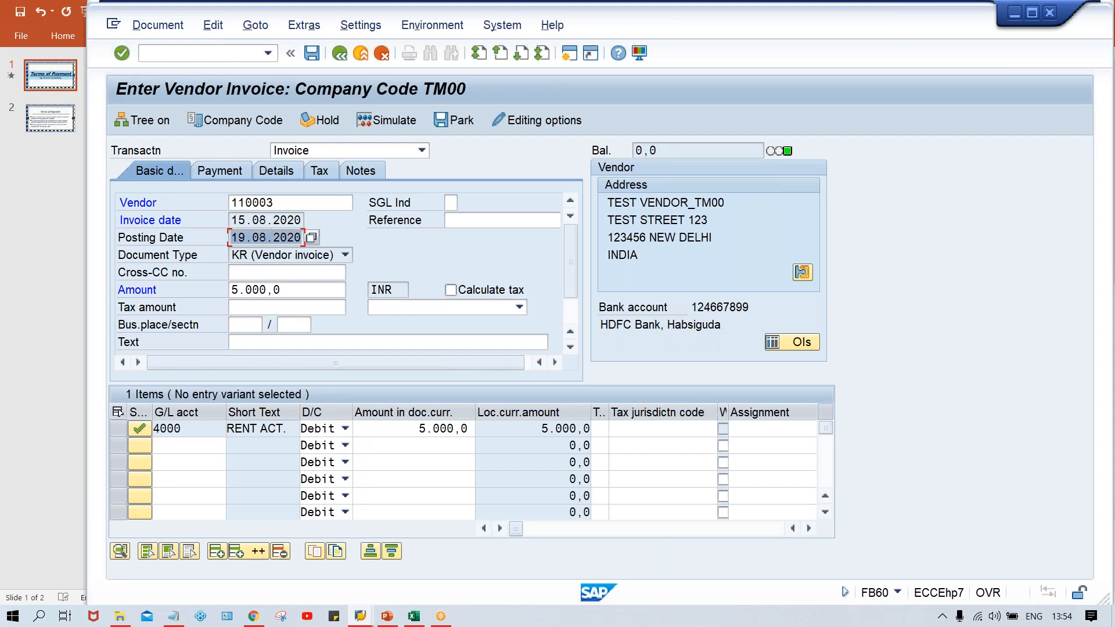
{"action": "key", "text": "alt+Tab"}
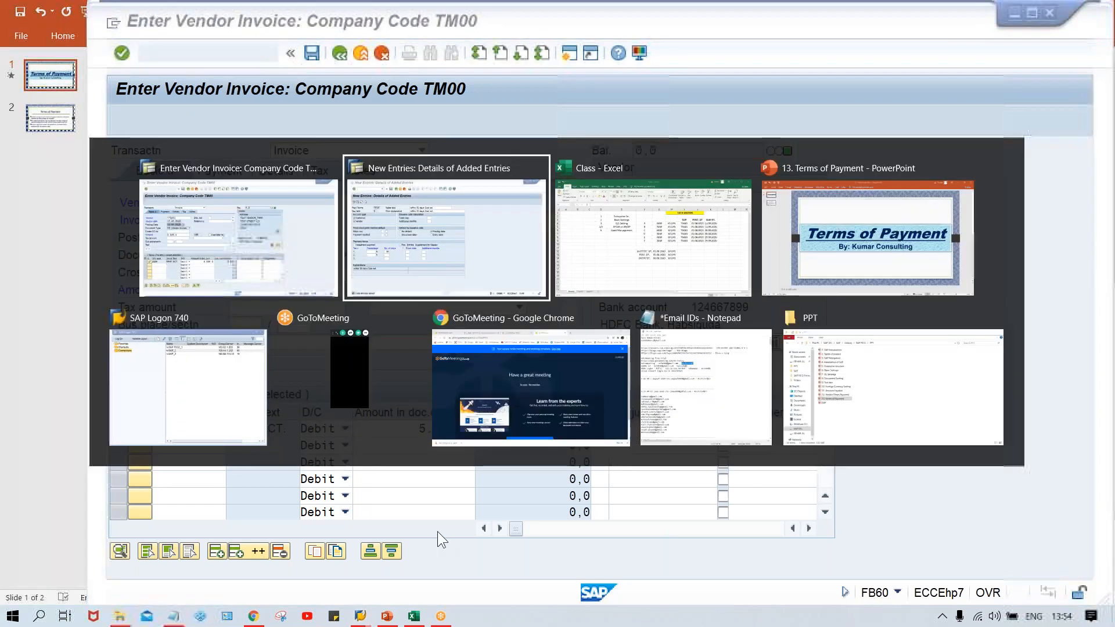
{"action": "key", "text": "Tab"}
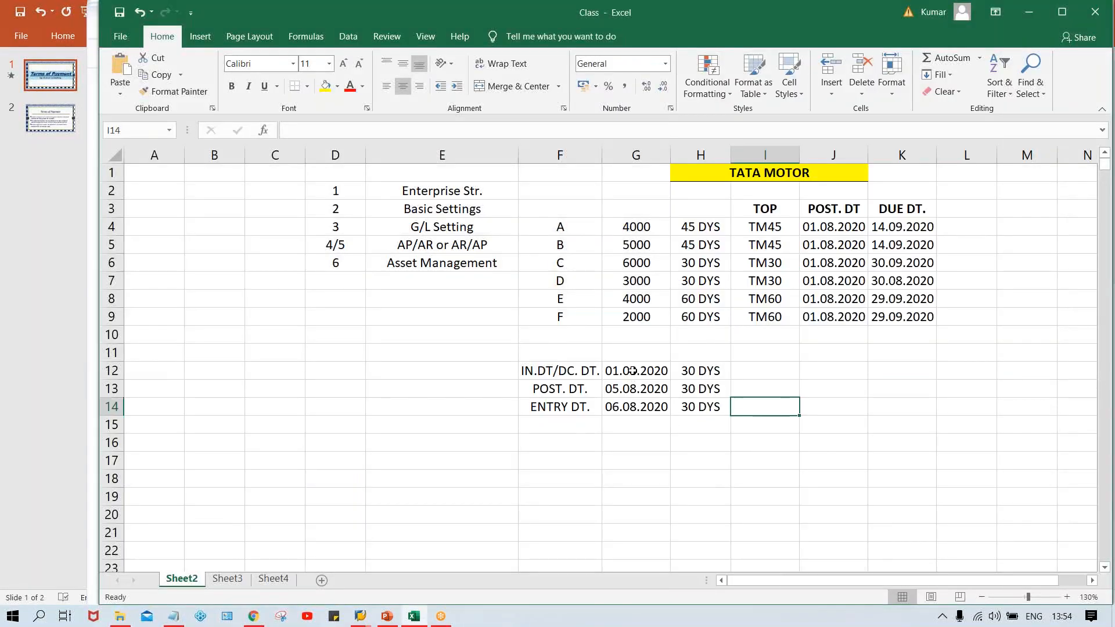
{"action": "left_click", "coordinate": [635, 385]}
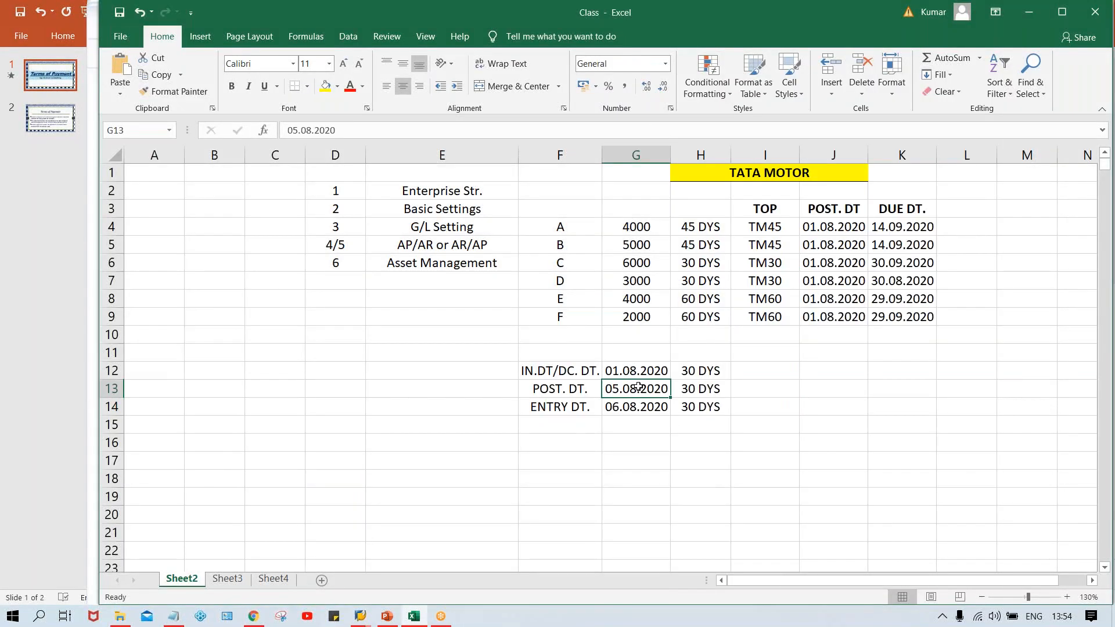
{"action": "left_click", "coordinate": [616, 362]}
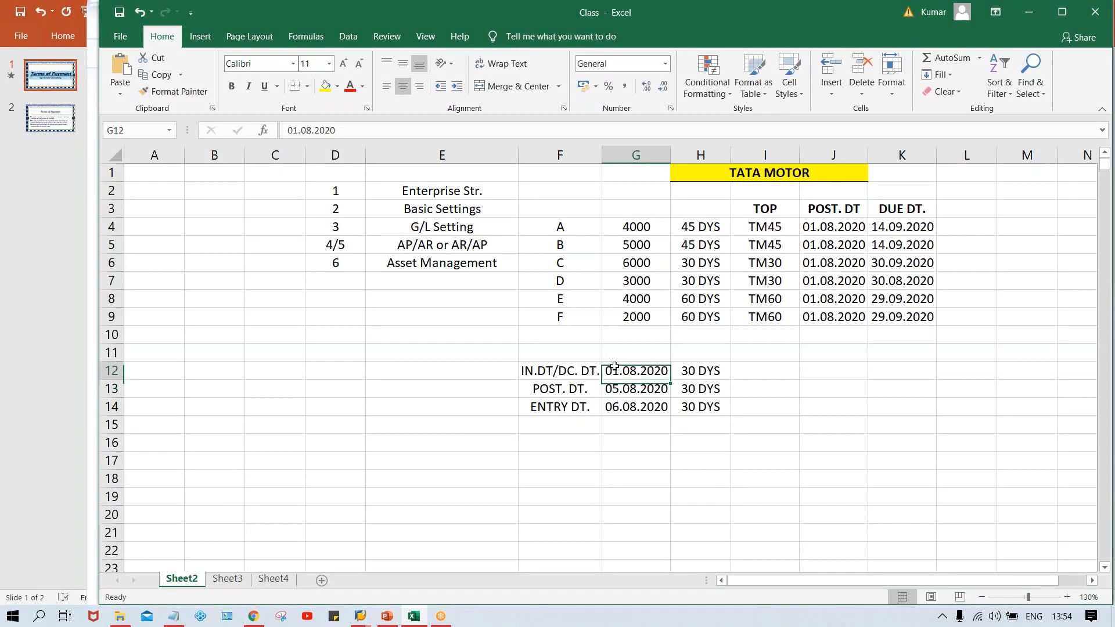
{"action": "left_click", "coordinate": [617, 390]}
{"action": "key", "text": "ctrl+v"}
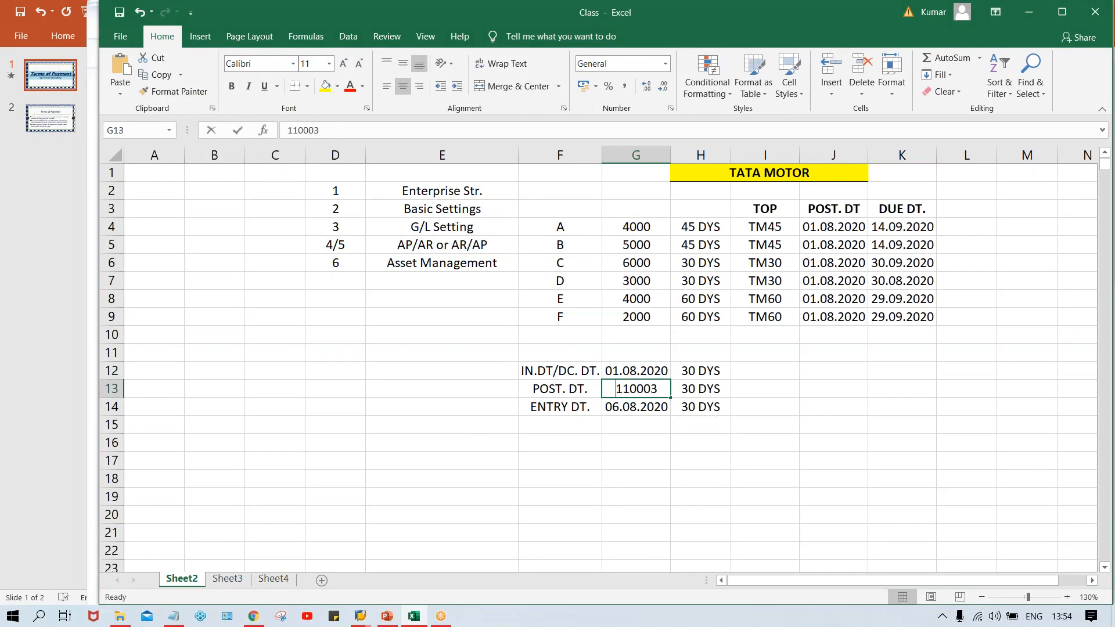
{"action": "type", "text": "19.08.2020"}
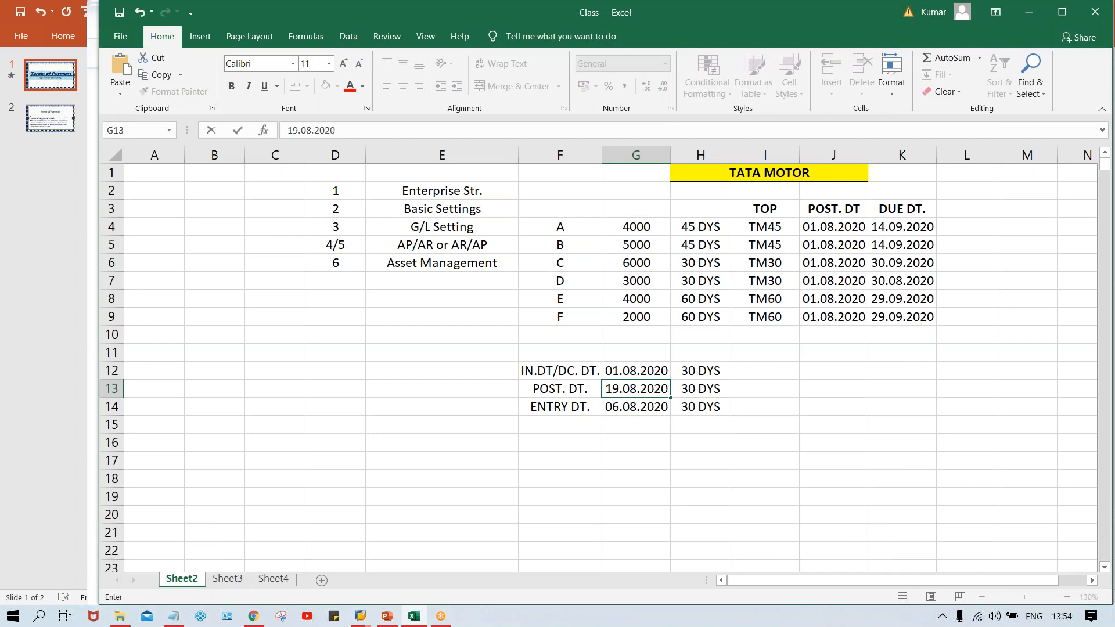
{"action": "key", "text": "Tab"}
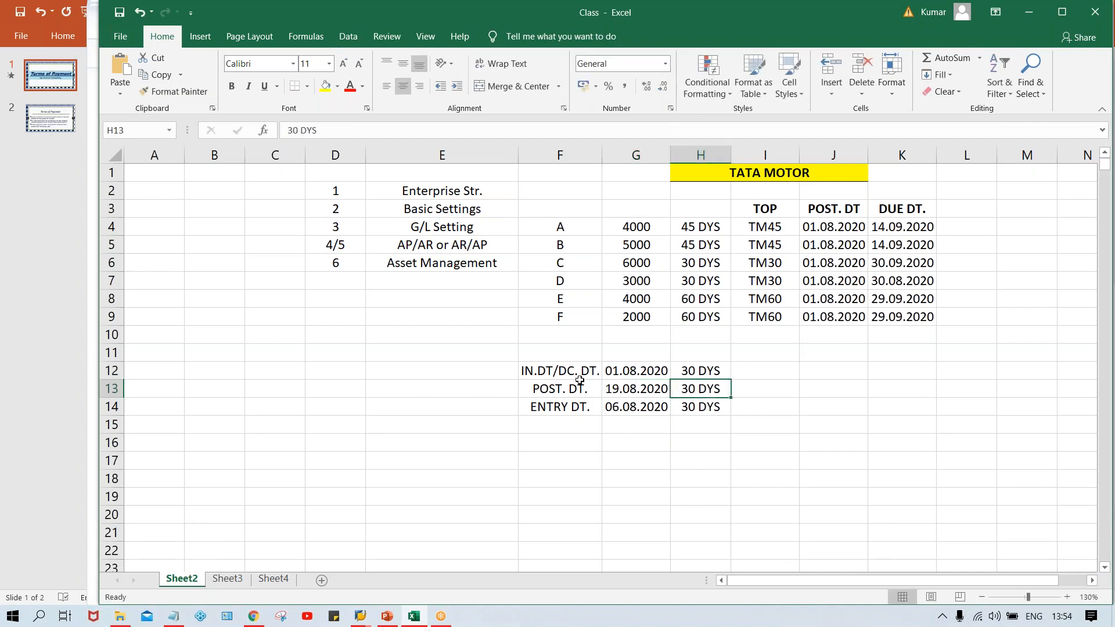
Step: Set the invoice/document date in cell G12 to 15.08.2020
{"action": "left_click", "coordinate": [614, 372]}
{"action": "type", "text": "15."}
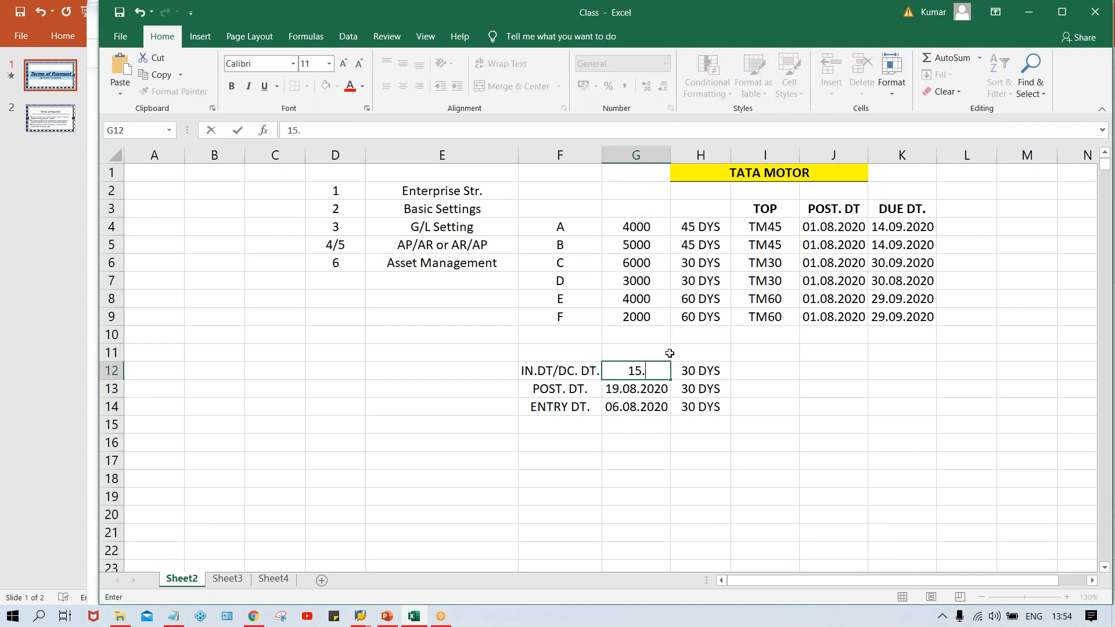
{"action": "type", "text": "08.2020"}
{"action": "key", "text": "Tab"}
Step: Clear the entry date in G14 and its 30-day term in H14
{"action": "left_click", "coordinate": [634, 408]}
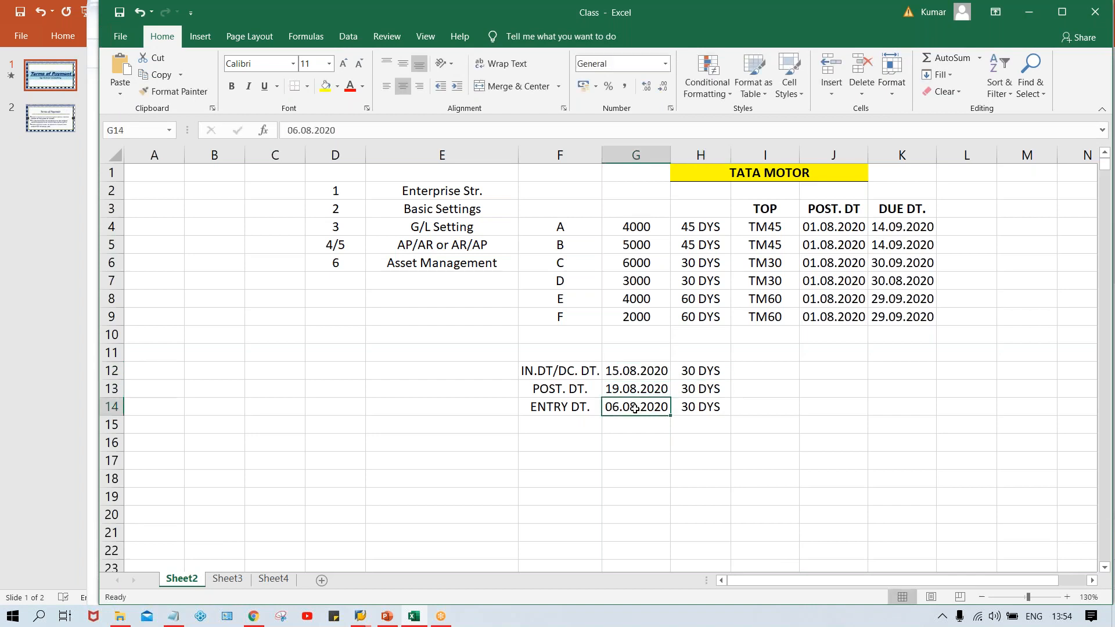
{"action": "key", "text": "Delete"}
{"action": "left_click", "coordinate": [694, 395]}
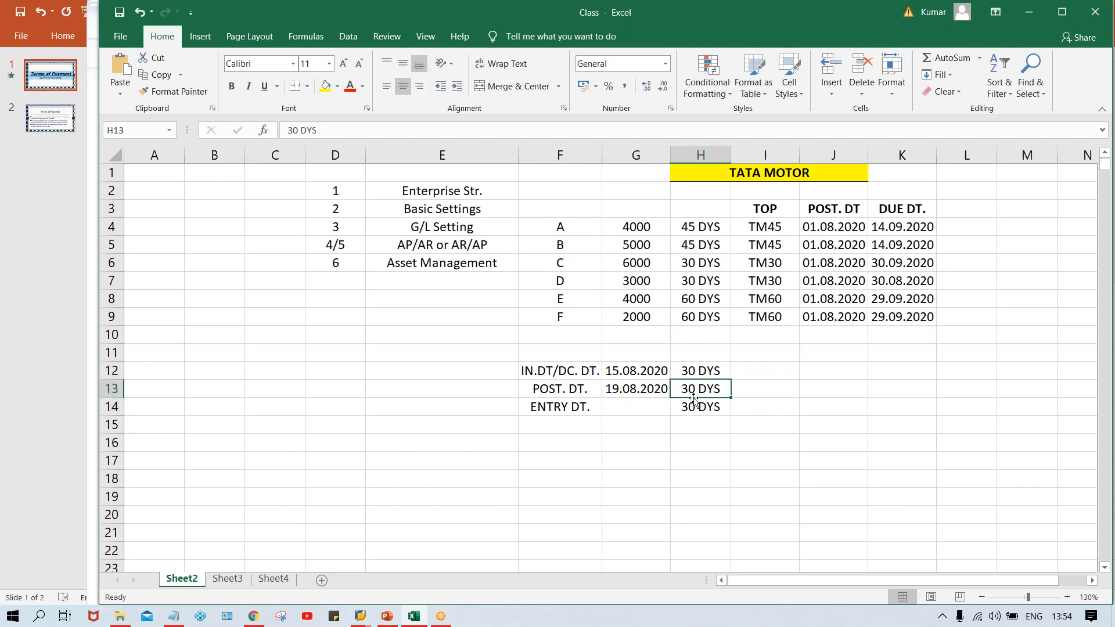
{"action": "left_click", "coordinate": [698, 425]}
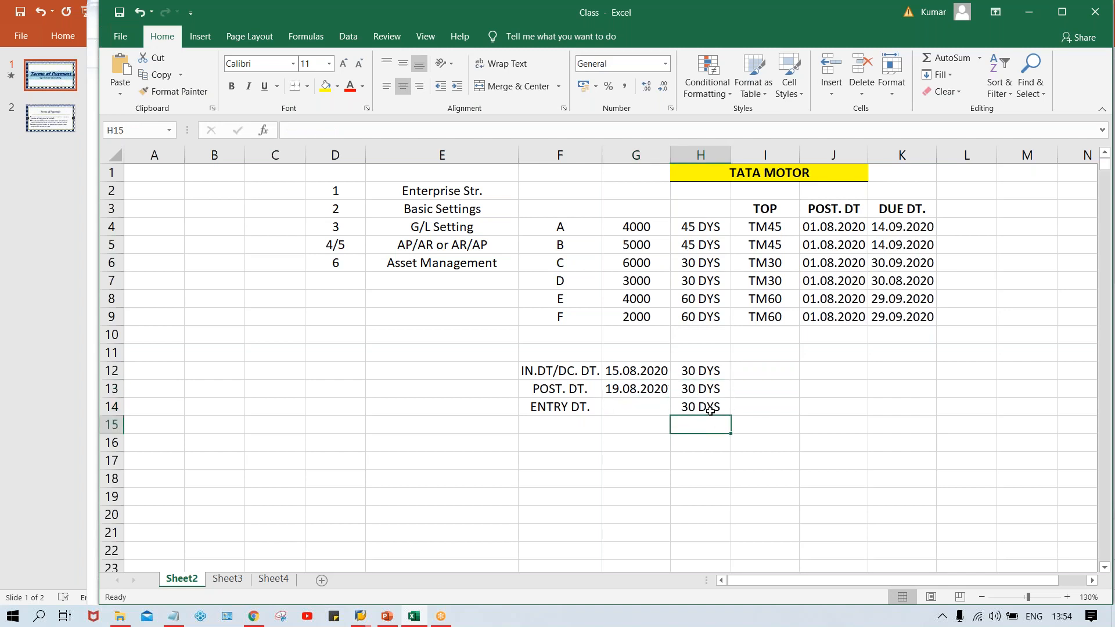
{"action": "left_click", "coordinate": [709, 407]}
{"action": "key", "text": "Delete"}
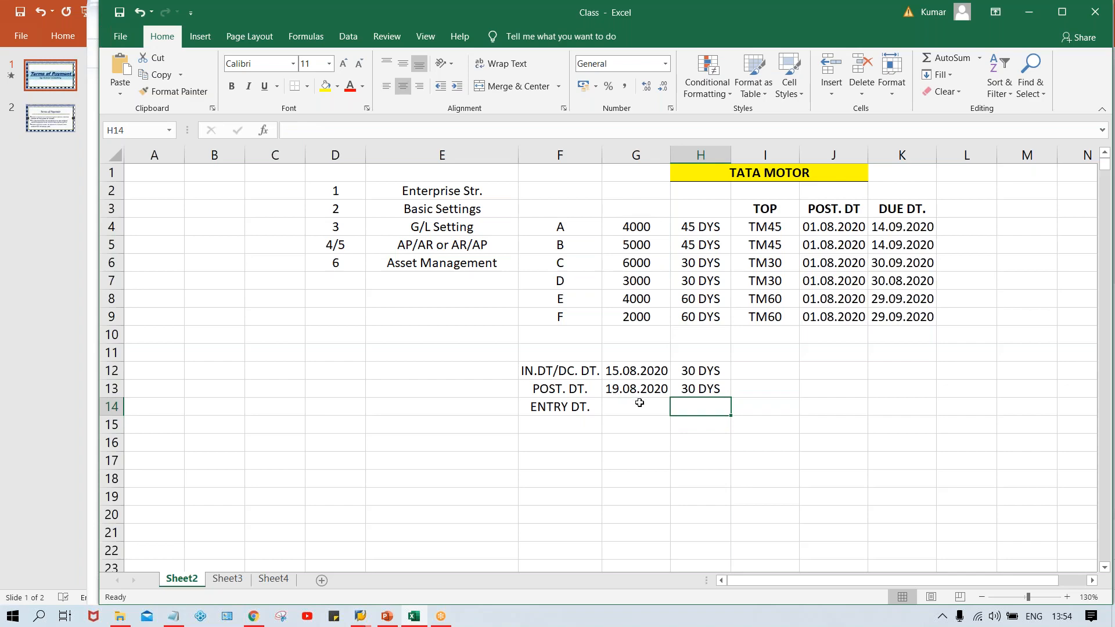
Step: Switch to SAP and review the invoice's vendor, plus the number of days and the baseline date default in payment terms TM30
{"action": "key", "text": "alt+Tab"}
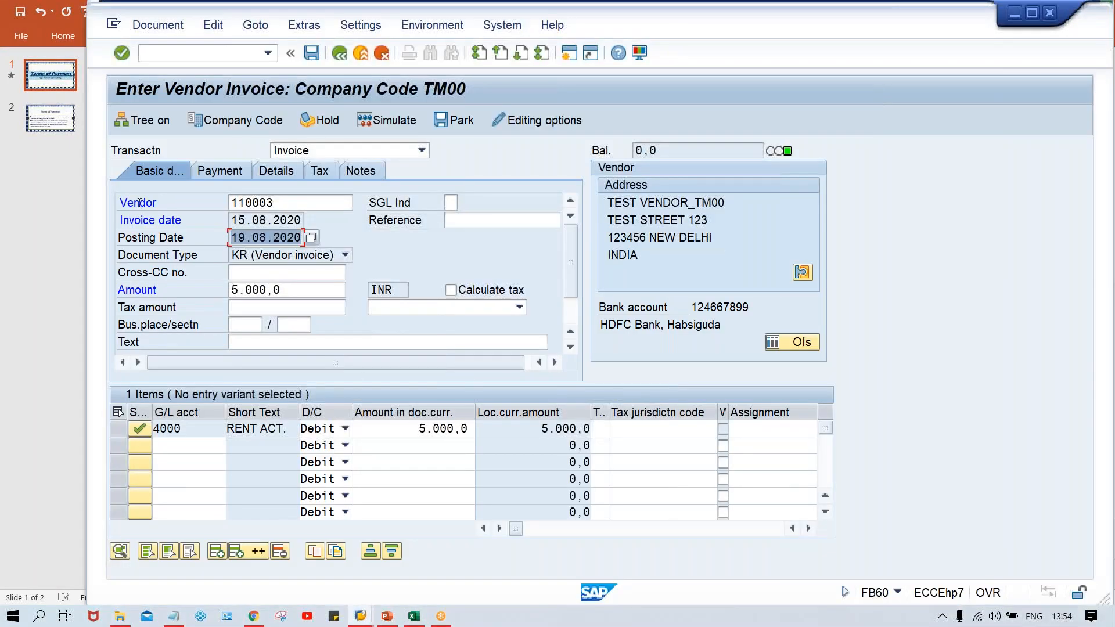
{"action": "left_click_drag", "start_coordinate": [283, 200], "coordinate": [214, 202]}
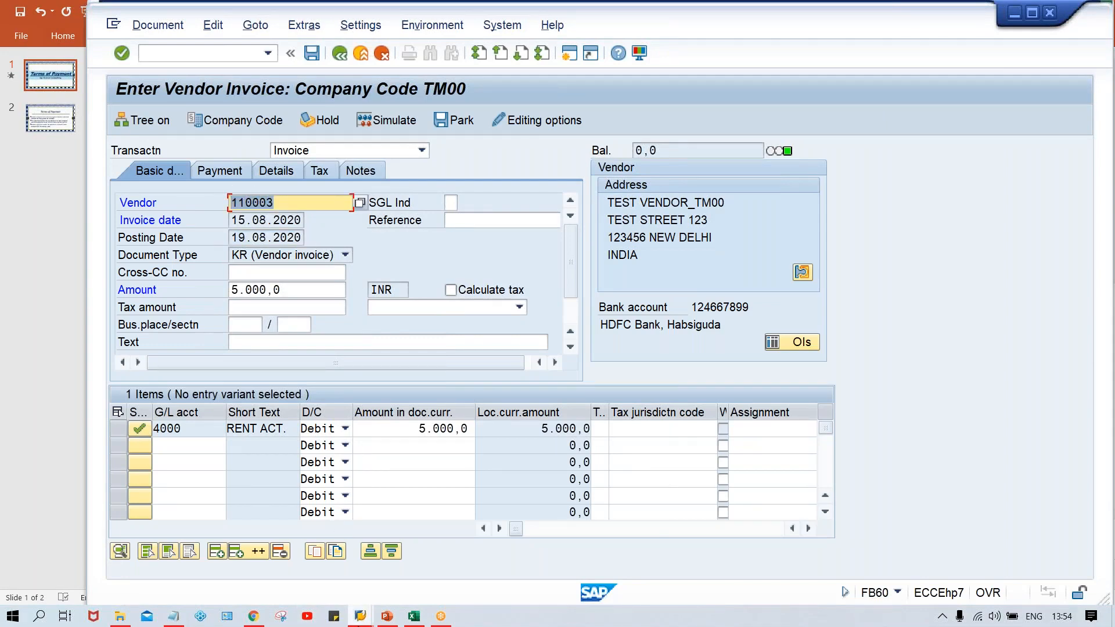
{"action": "left_click", "coordinate": [360, 615]}
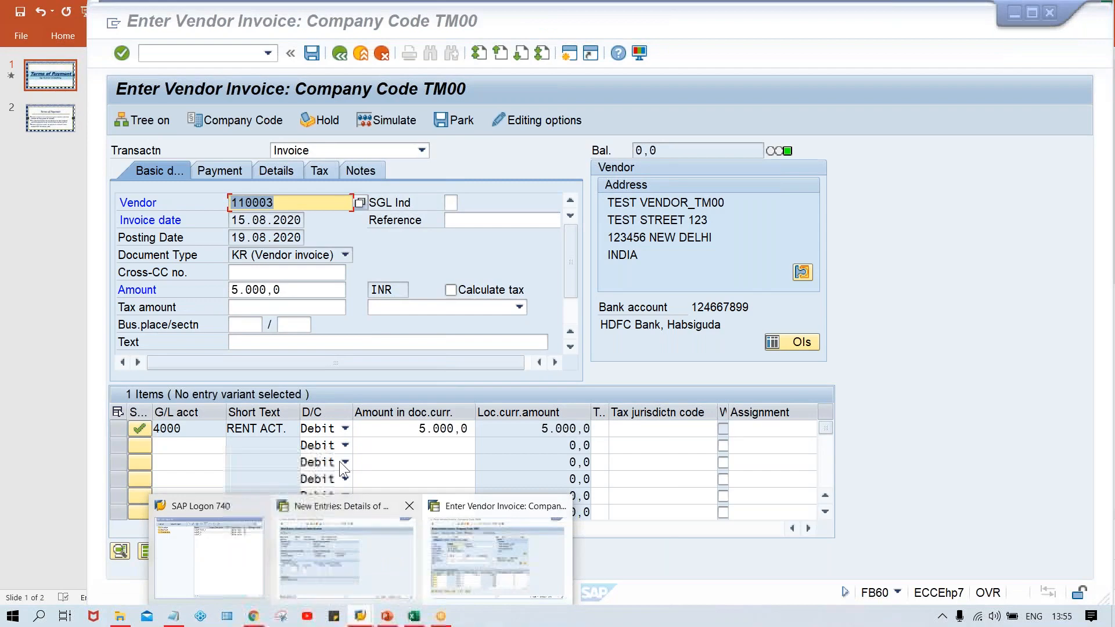
{"action": "left_click", "coordinate": [294, 548]}
{"action": "left_click_drag", "start_coordinate": [290, 375], "coordinate": [328, 374]}
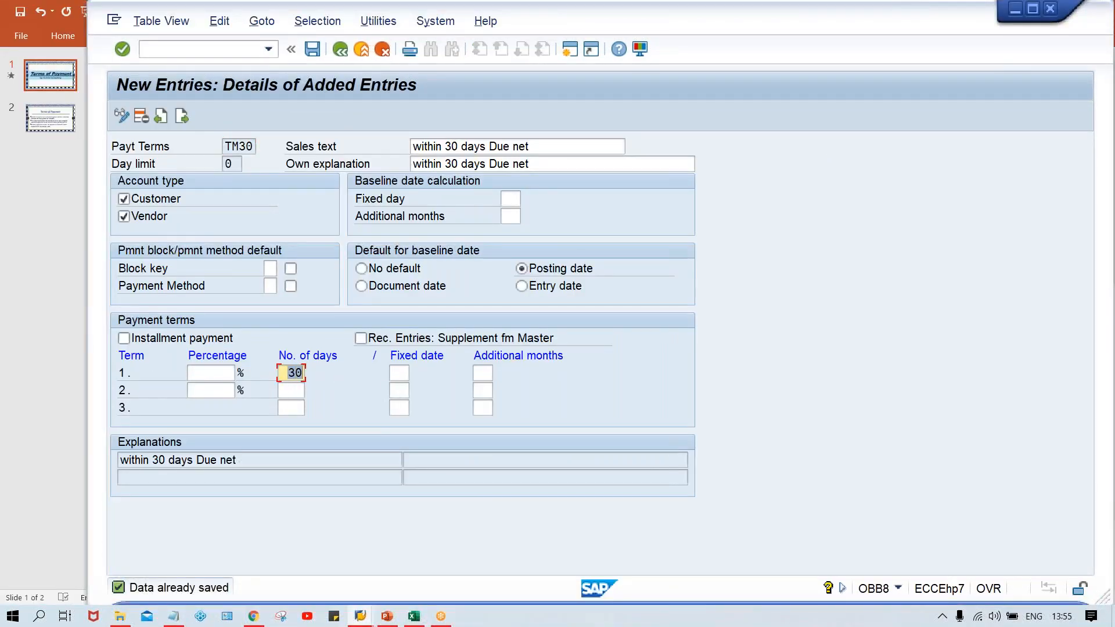
{"action": "left_click", "coordinate": [541, 273]}
Step: Switch to the Excel Class workbook and enter the due date 18.09.2020 in I13 beside the posting date's 30-day term
{"action": "key", "text": "alt+Tab"}
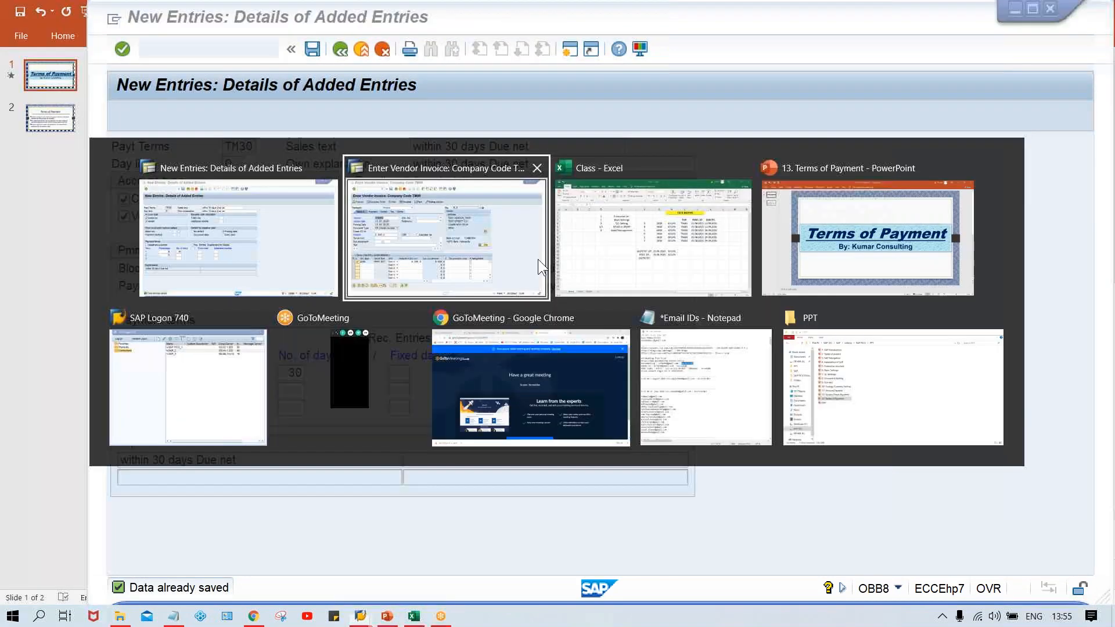
{"action": "left_click", "coordinate": [648, 288]}
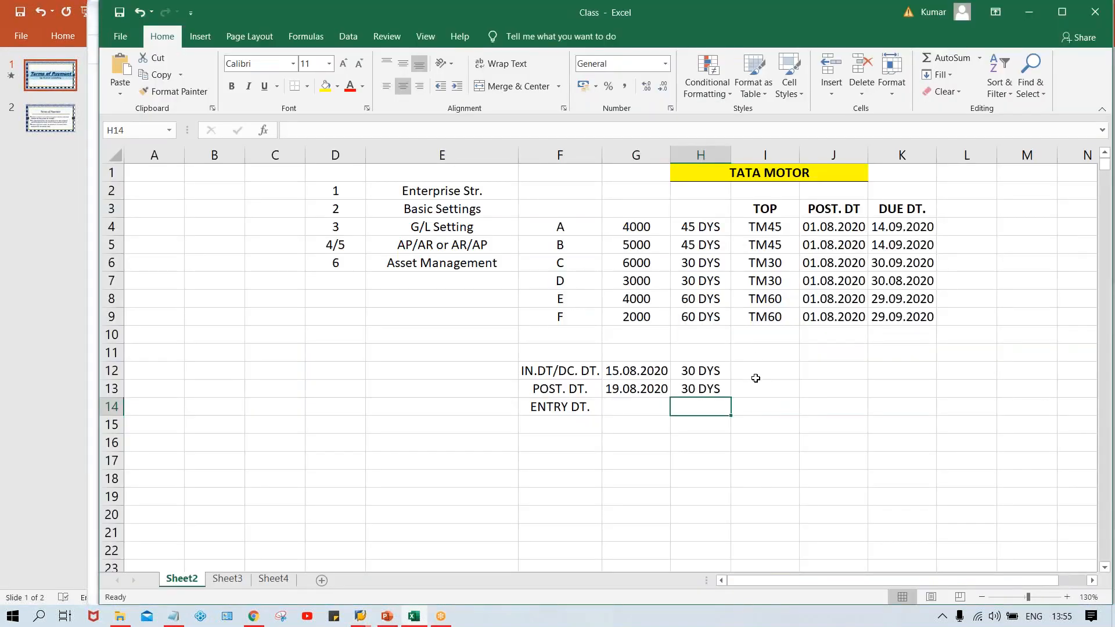
{"action": "left_click", "coordinate": [616, 389]}
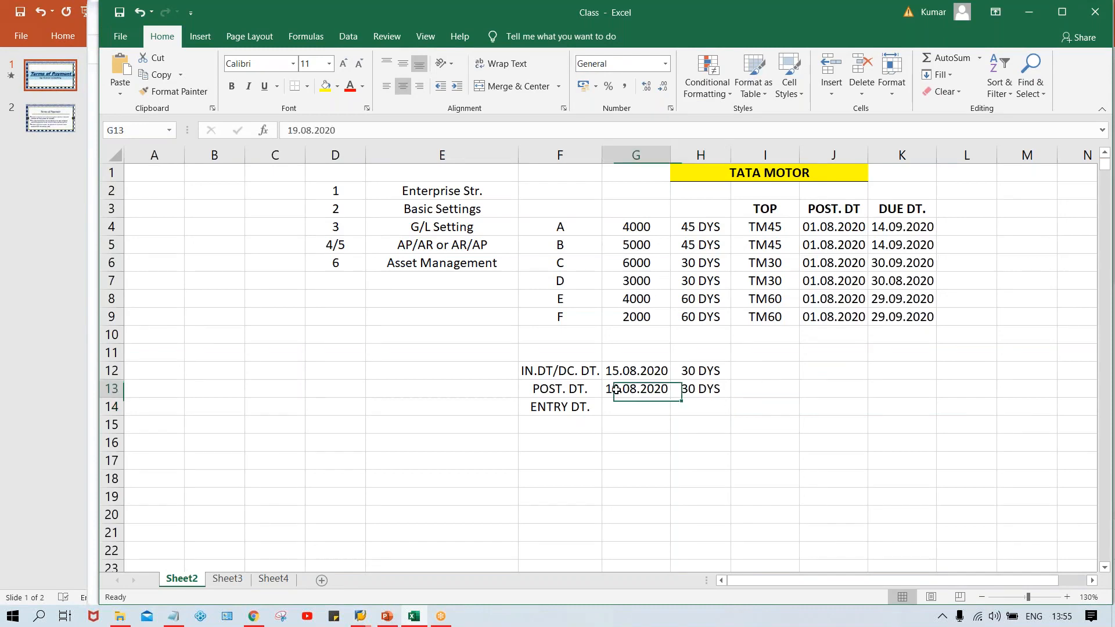
{"action": "left_click", "coordinate": [762, 390]}
{"action": "type", "text": "18"}
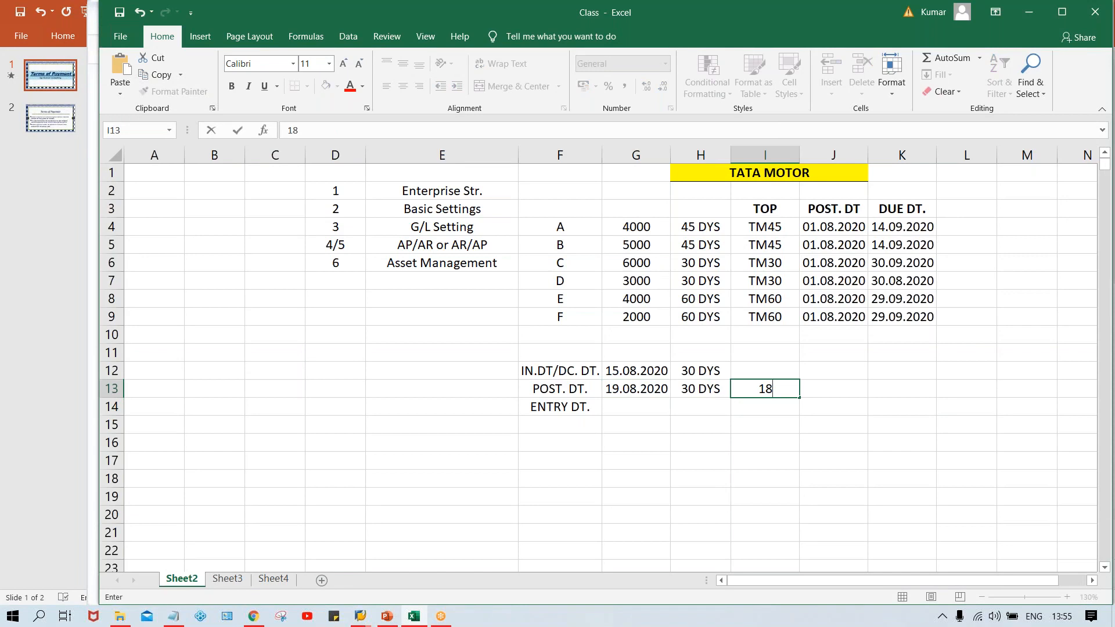
{"action": "type", "text": ".09.2020"}
{"action": "key", "text": "Return"}
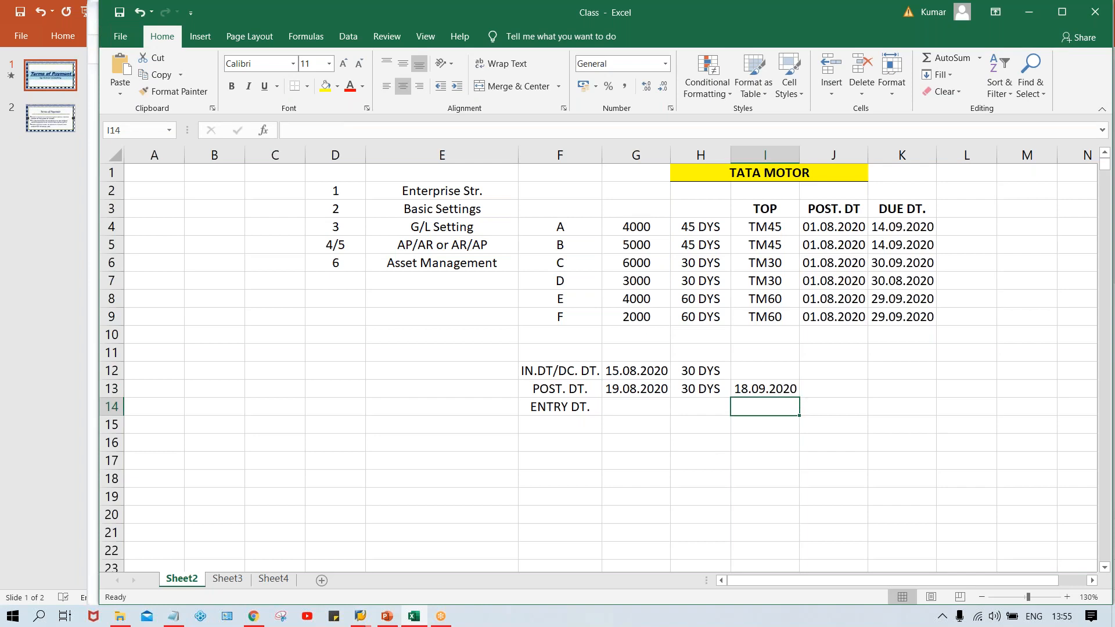
{"action": "left_click", "coordinate": [765, 389]}
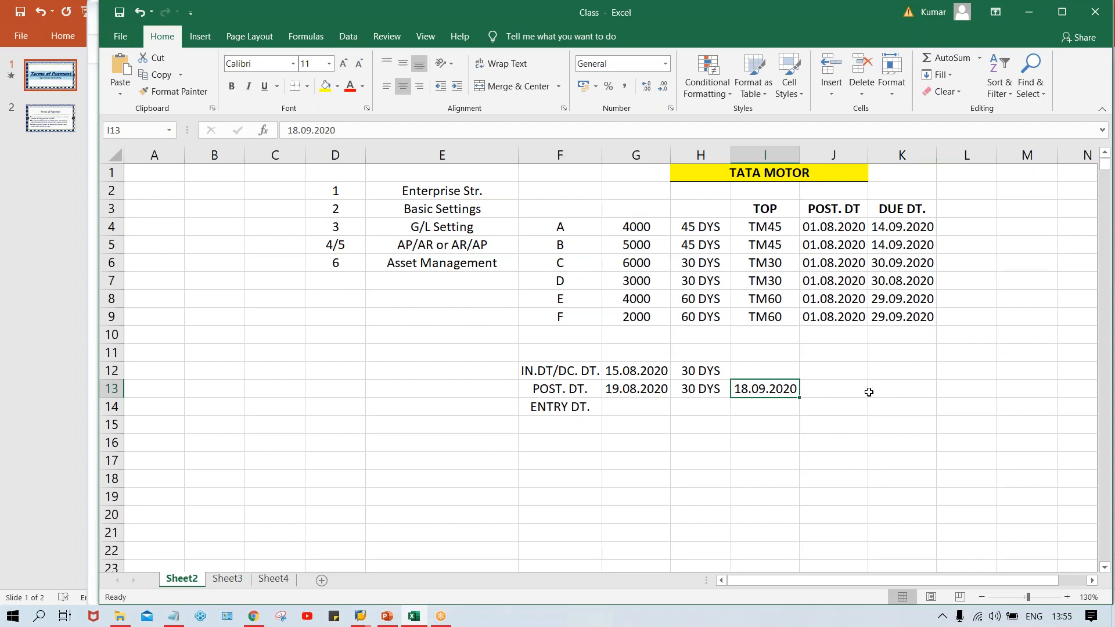
Step: Return to the SAP vendor invoice and compare the baseline date in its payment data with the posting date
{"action": "key", "text": "alt+Tab"}
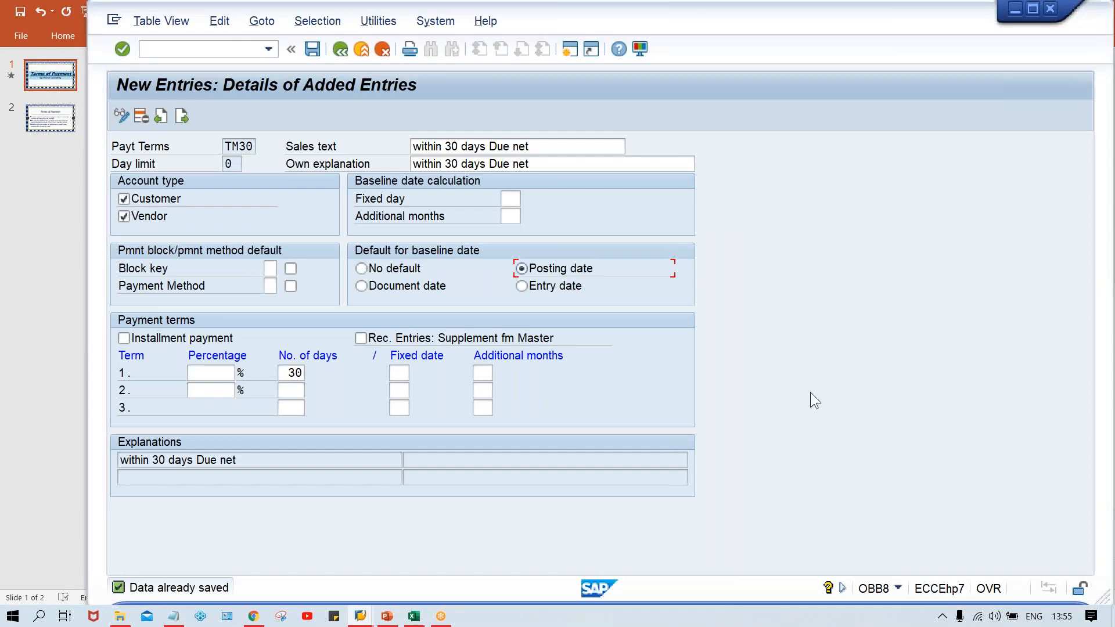
{"action": "left_click", "coordinate": [360, 616]}
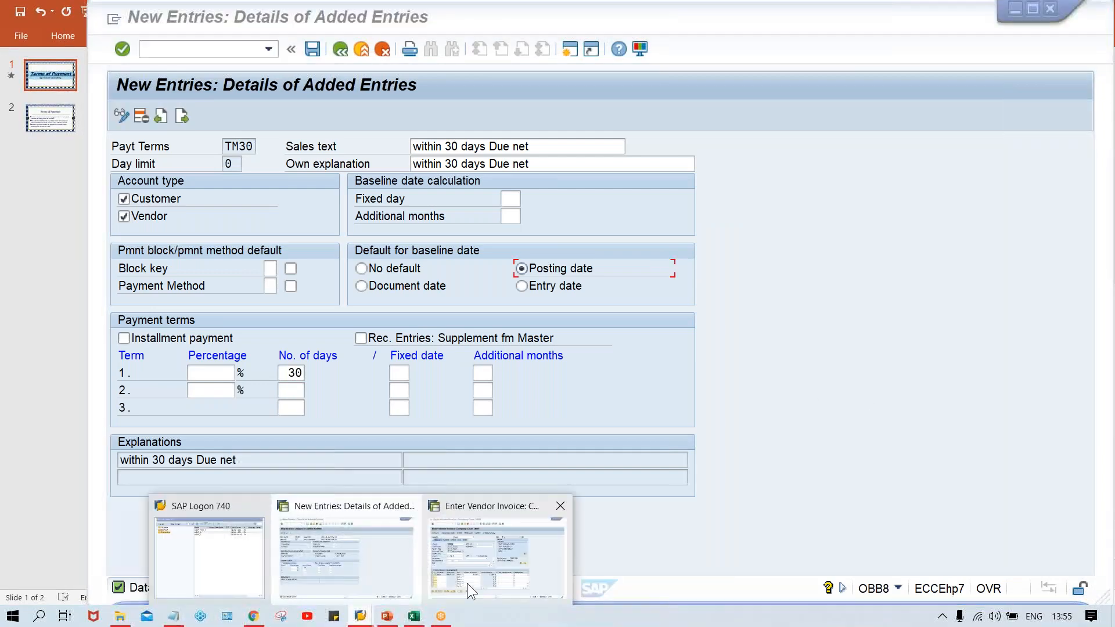
{"action": "left_click", "coordinate": [467, 583]}
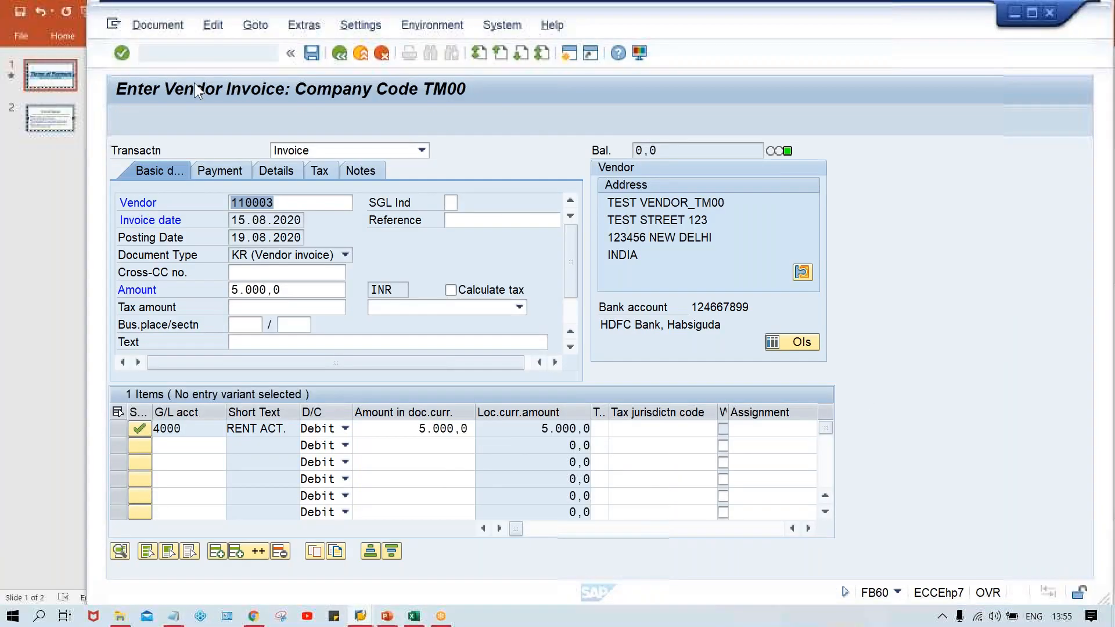
{"action": "left_click", "coordinate": [235, 170]}
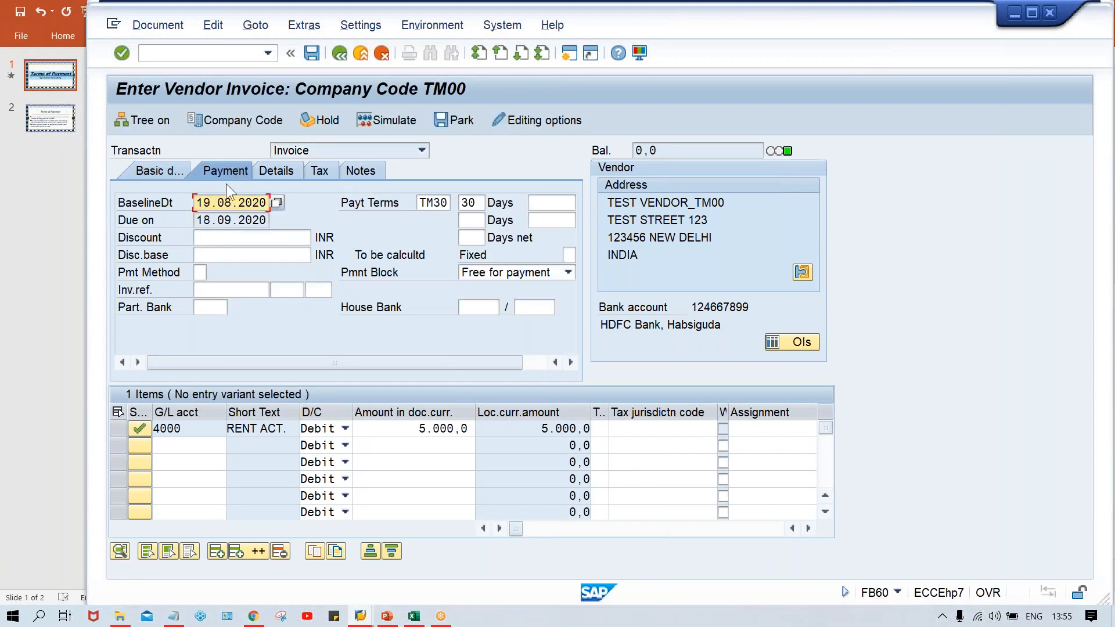
{"action": "left_click", "coordinate": [166, 175]}
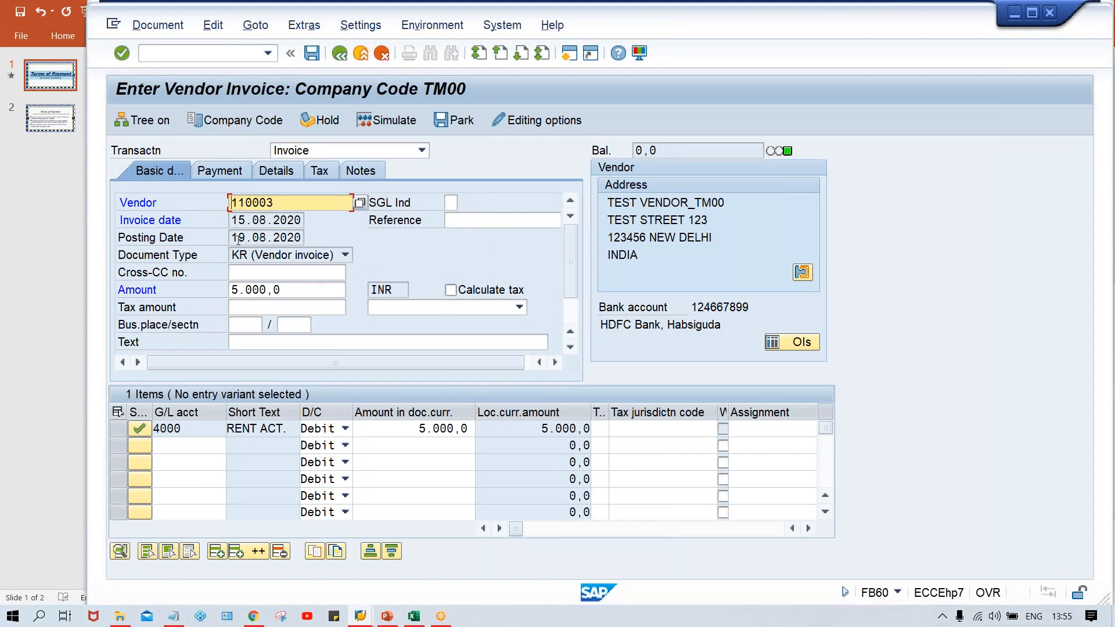
{"action": "left_click_drag", "start_coordinate": [232, 238], "coordinate": [338, 235]}
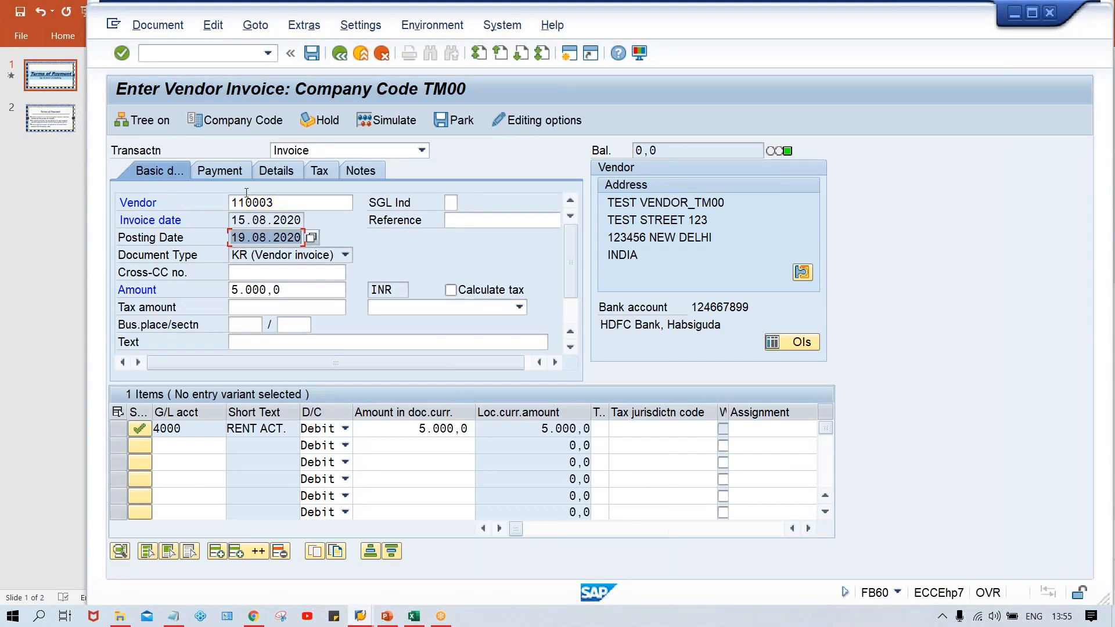
Step: Check the payment term days and due date in the invoice's payment data and post the vendor invoice
{"action": "left_click", "coordinate": [236, 171]}
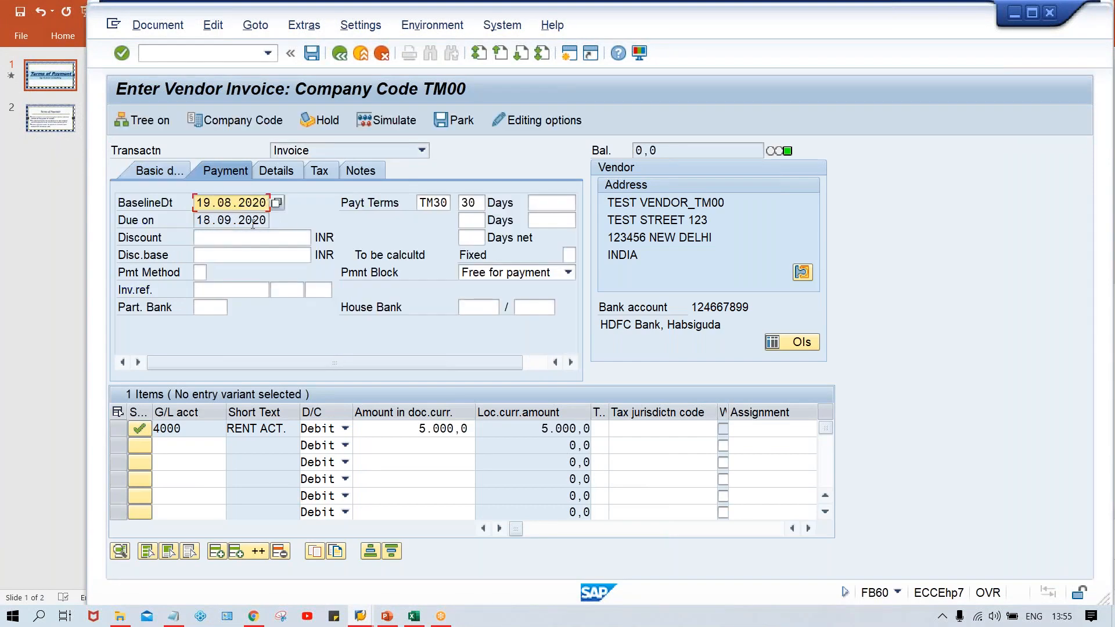
{"action": "left_click", "coordinate": [477, 203]}
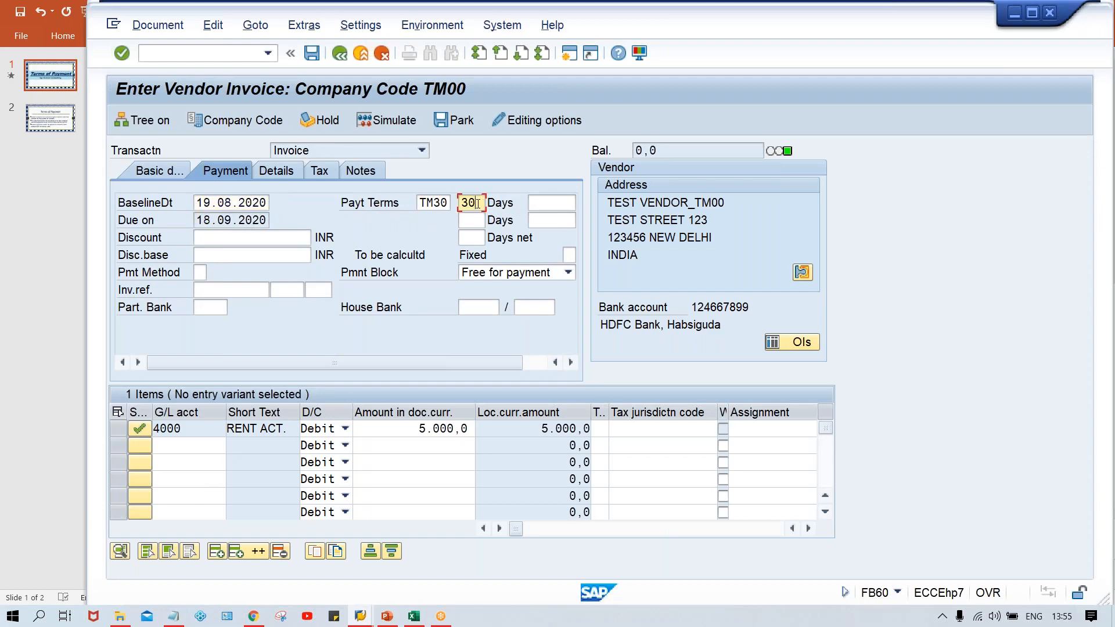
{"action": "left_click_drag", "start_coordinate": [196, 221], "coordinate": [310, 236]}
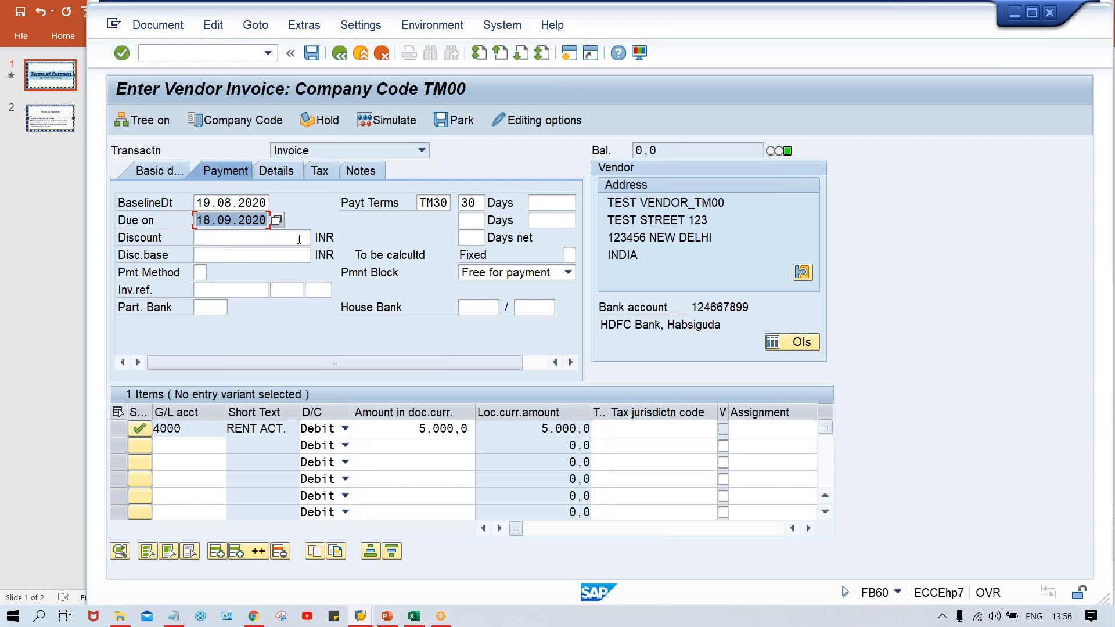
{"action": "left_click", "coordinate": [315, 54]}
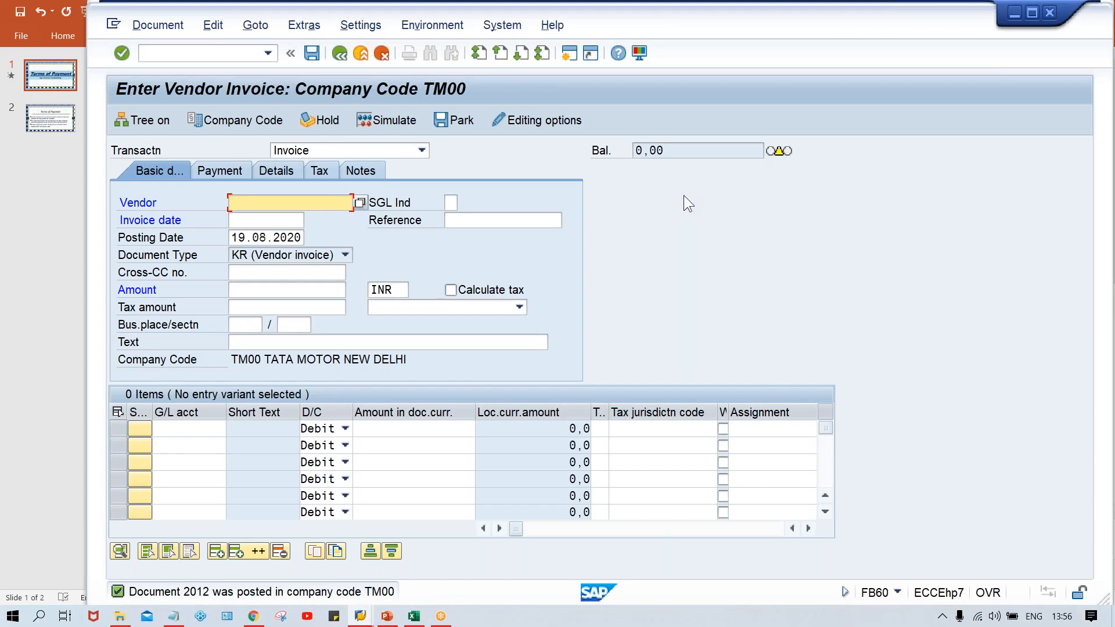
Step: Switch to the Excel Class workbook and review the payment terms TM30 and TM60 listed for vendors C to F
{"action": "left_click", "coordinate": [418, 619]}
{"action": "left_click", "coordinate": [754, 281]}
{"action": "left_click", "coordinate": [755, 264]}
{"action": "left_click", "coordinate": [759, 314]}
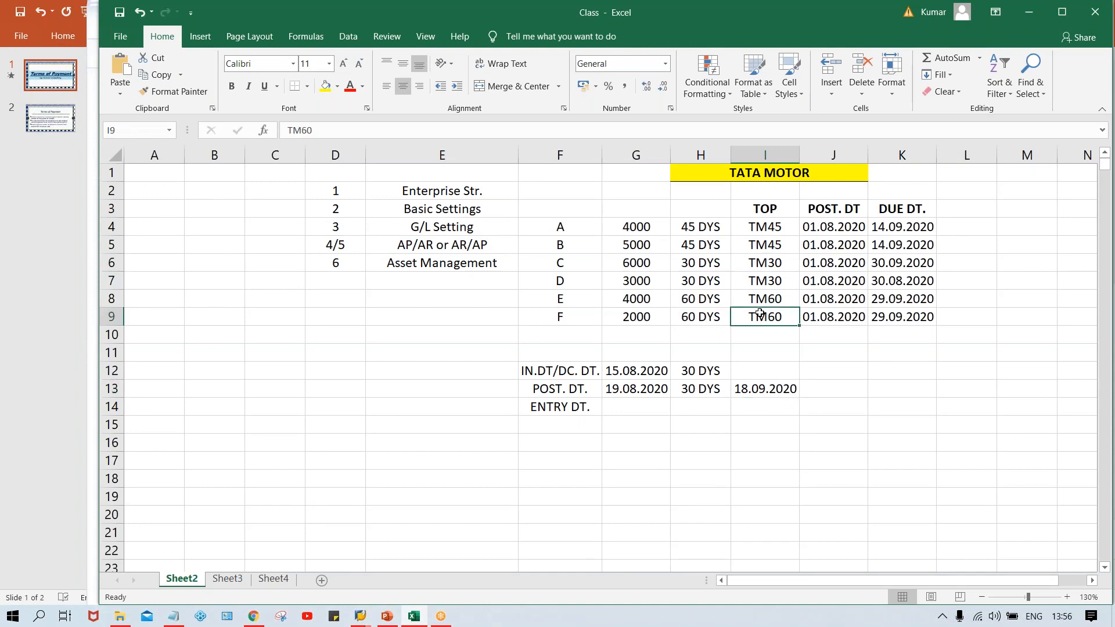
{"action": "left_click", "coordinate": [562, 298]}
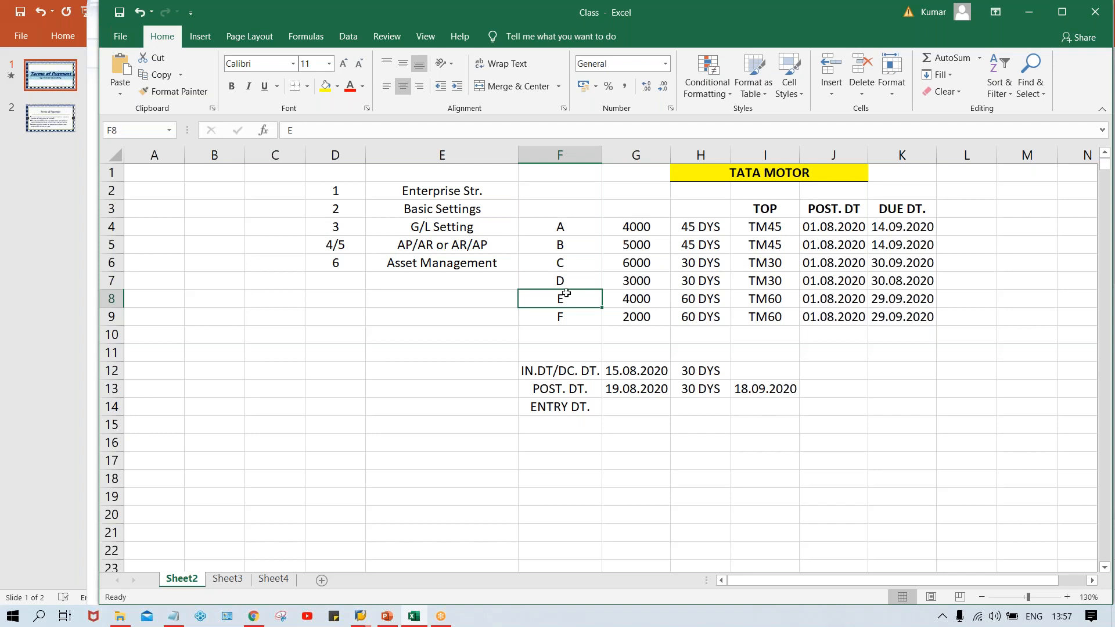
{"action": "left_click", "coordinate": [1024, 97]}
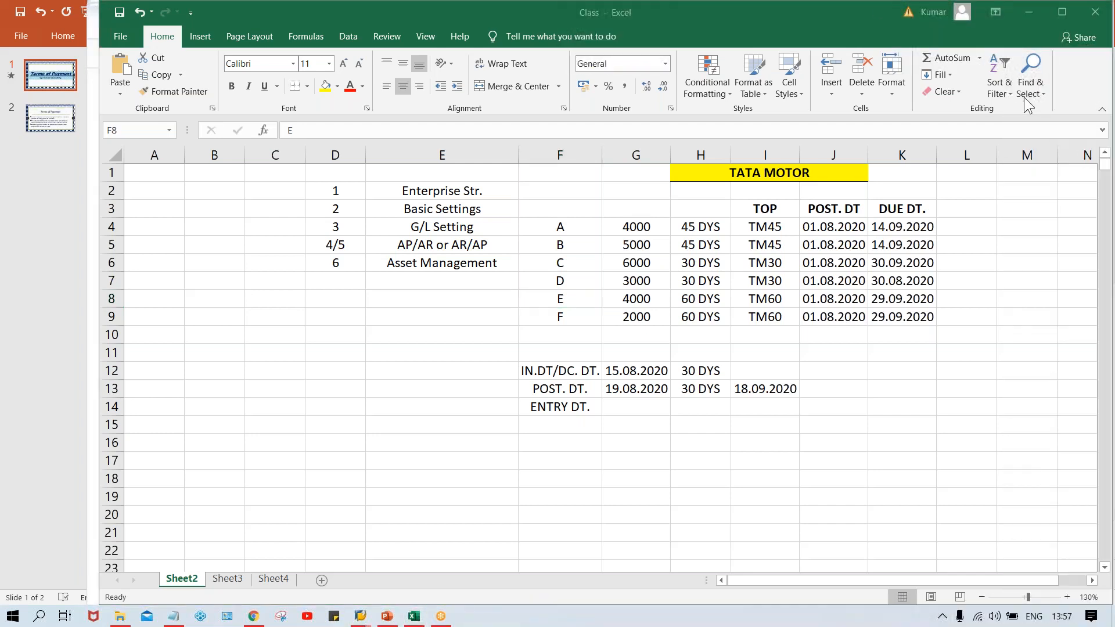